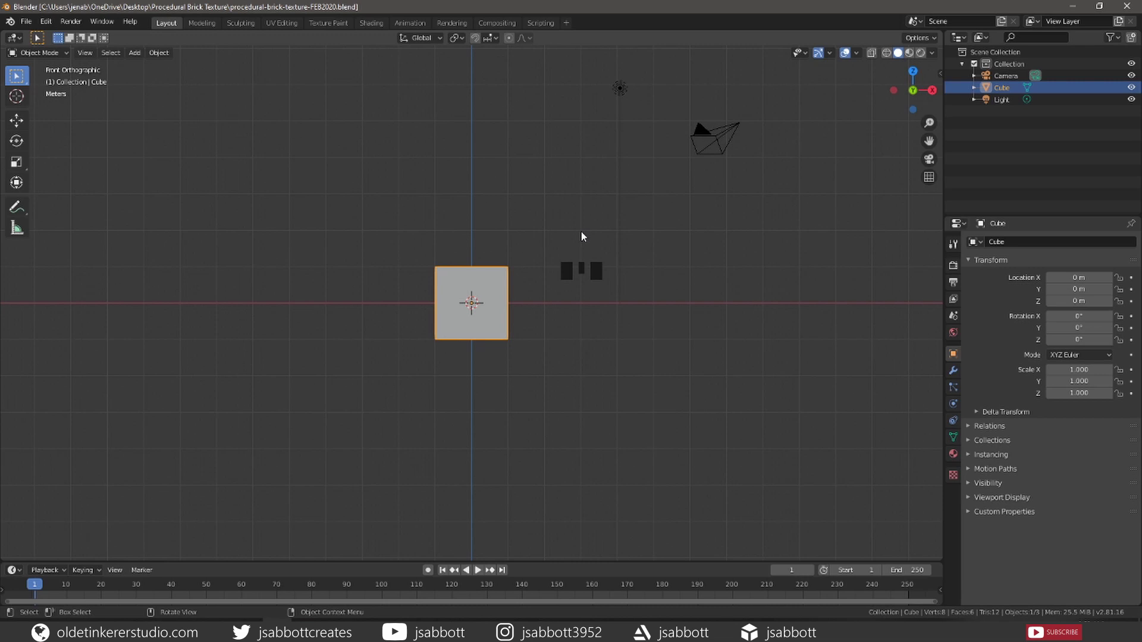
# Change the scene's point light to a Spot light and scale it down to about 0.376
pyautogui.click(620, 93)
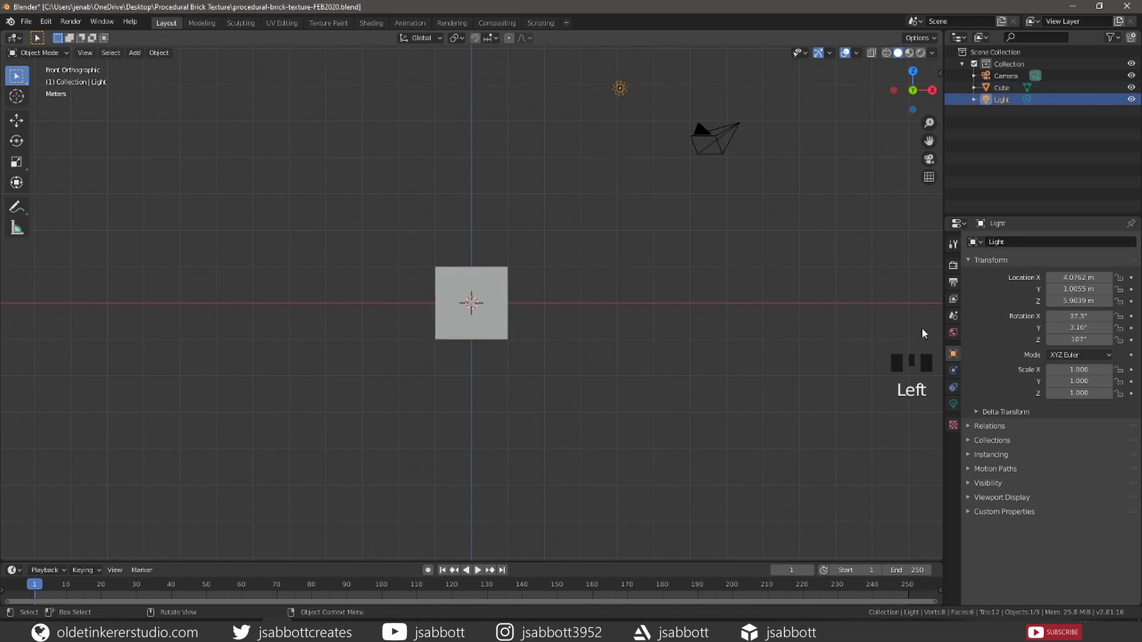
pyautogui.click(953, 405)
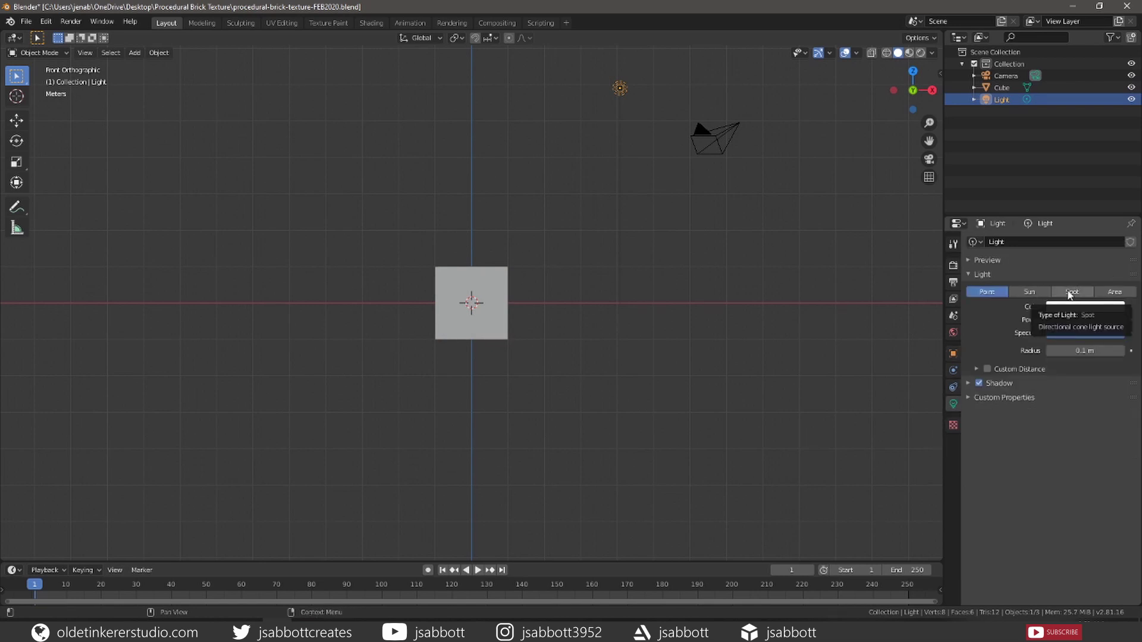
pyautogui.click(1071, 293)
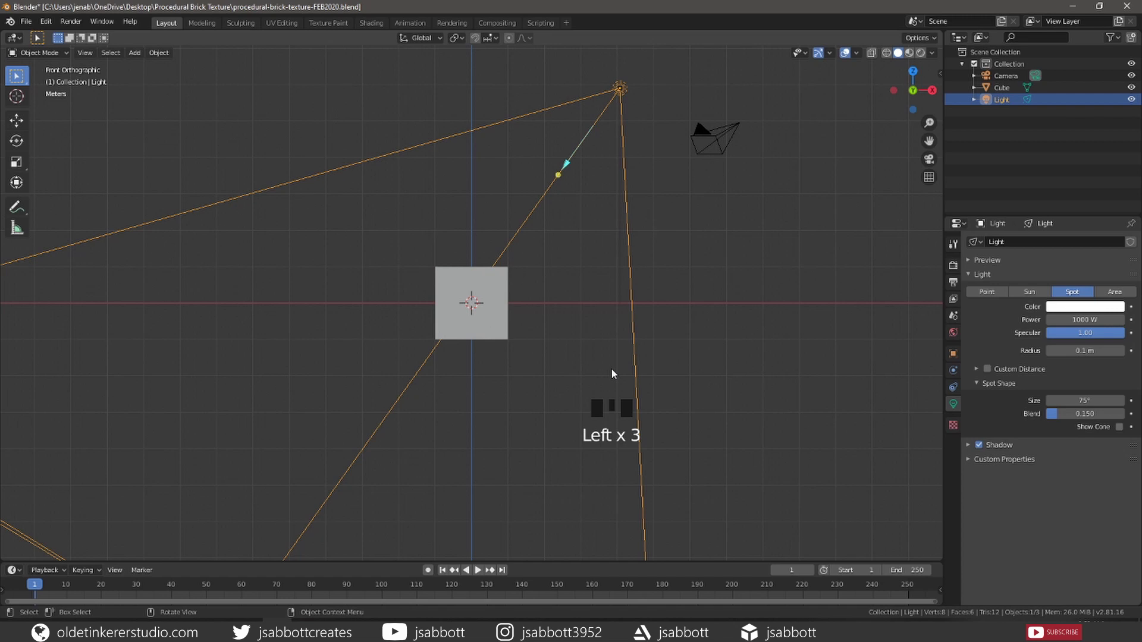
pyautogui.press('s')
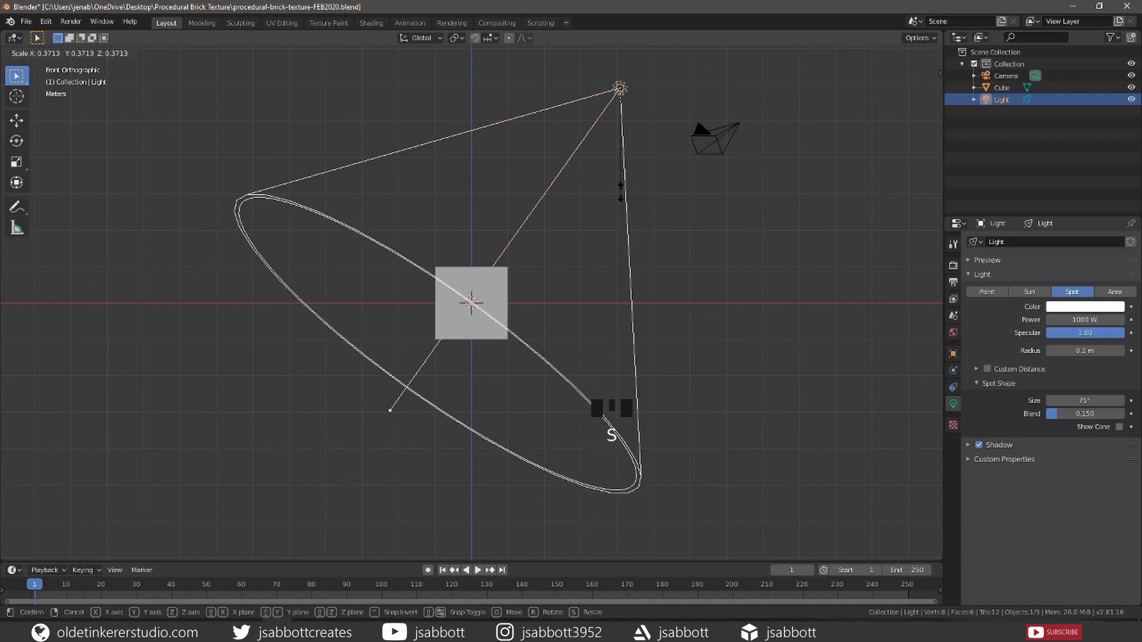
pyautogui.click(619, 193)
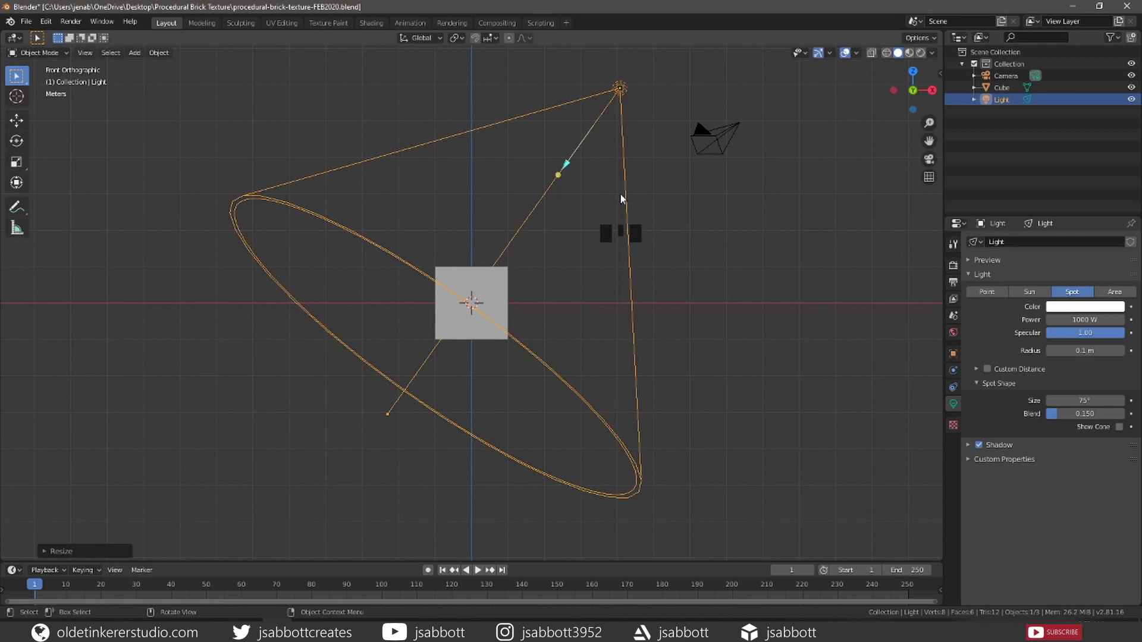
# In top view, move the spot light farther from the cube along X and Y and set its power to 2000 W
pyautogui.press('KP_7')
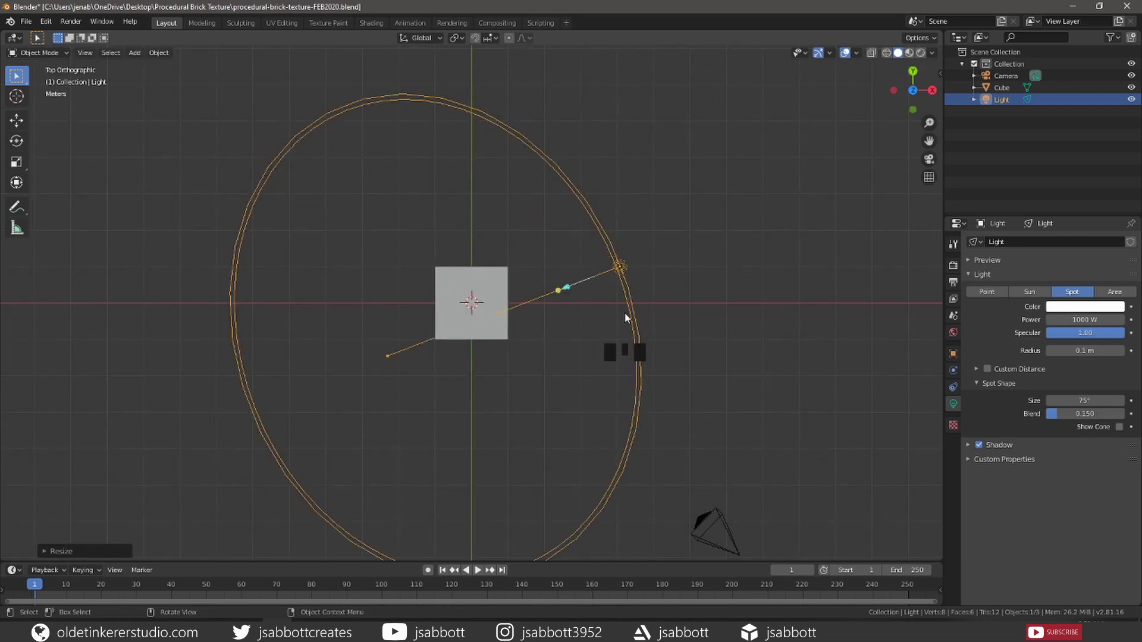
pyautogui.press('g')
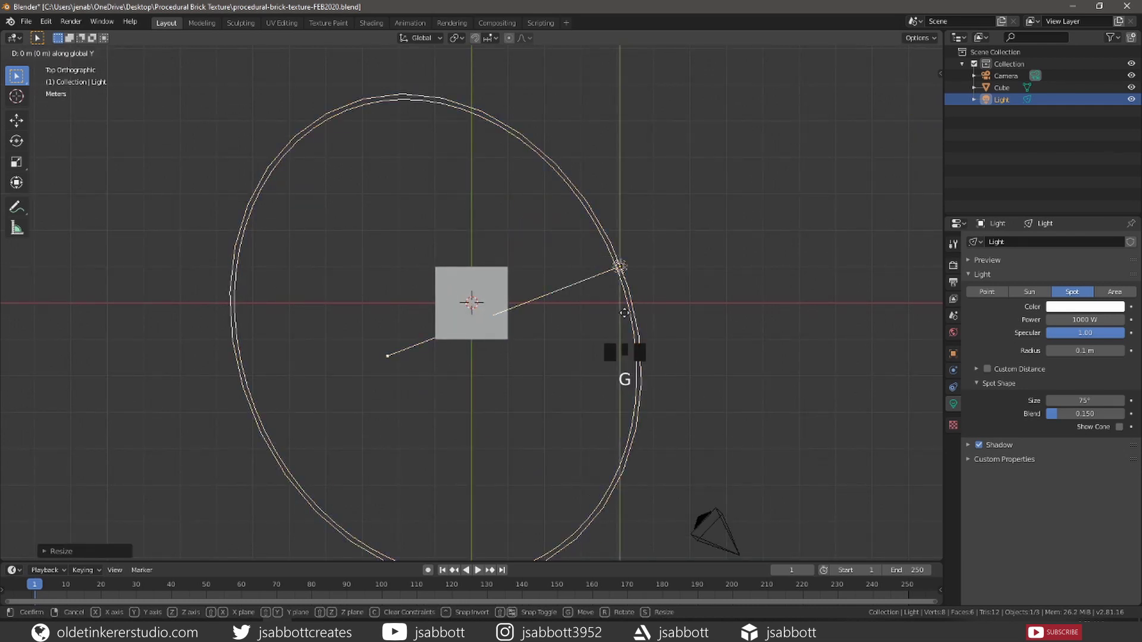
pyautogui.click(651, 274)
pyautogui.press('g')
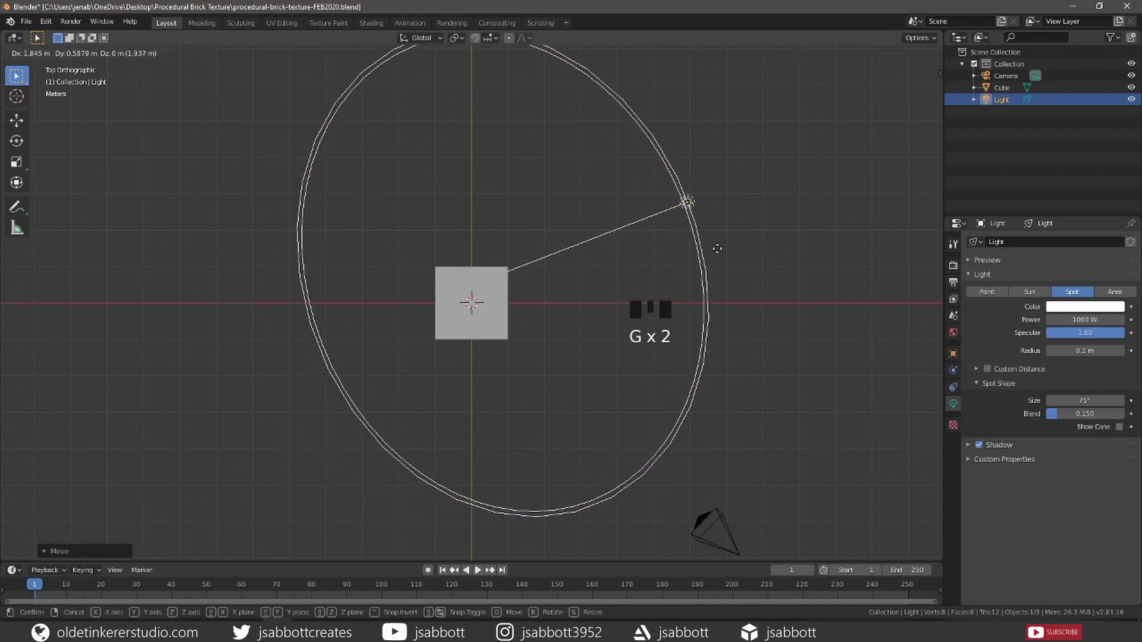
pyautogui.click(717, 250)
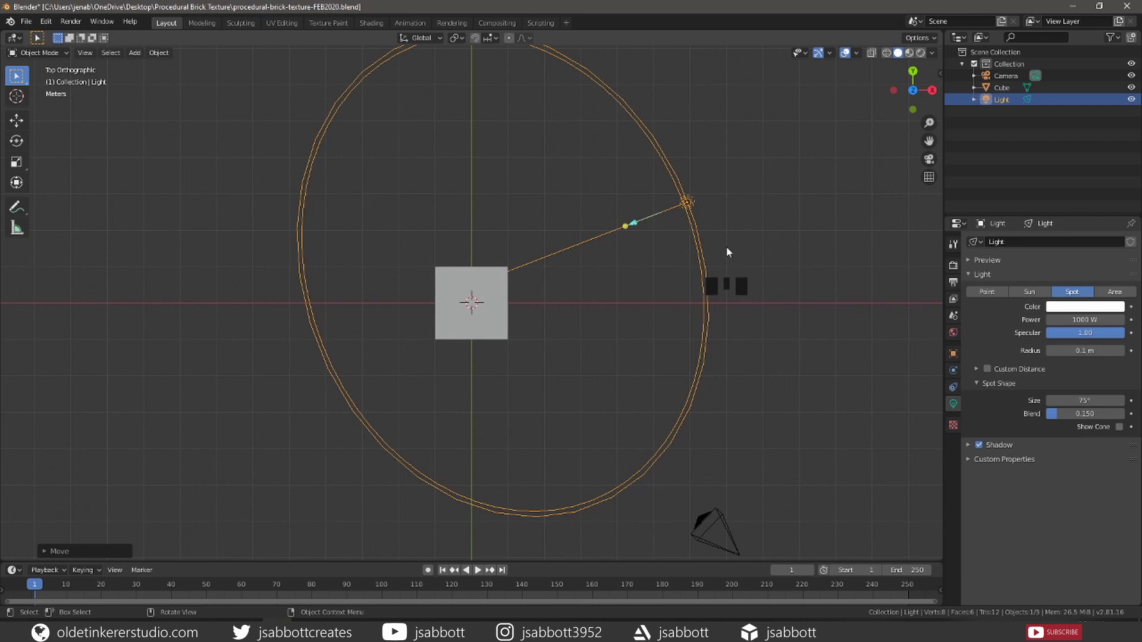
pyautogui.click(1070, 320)
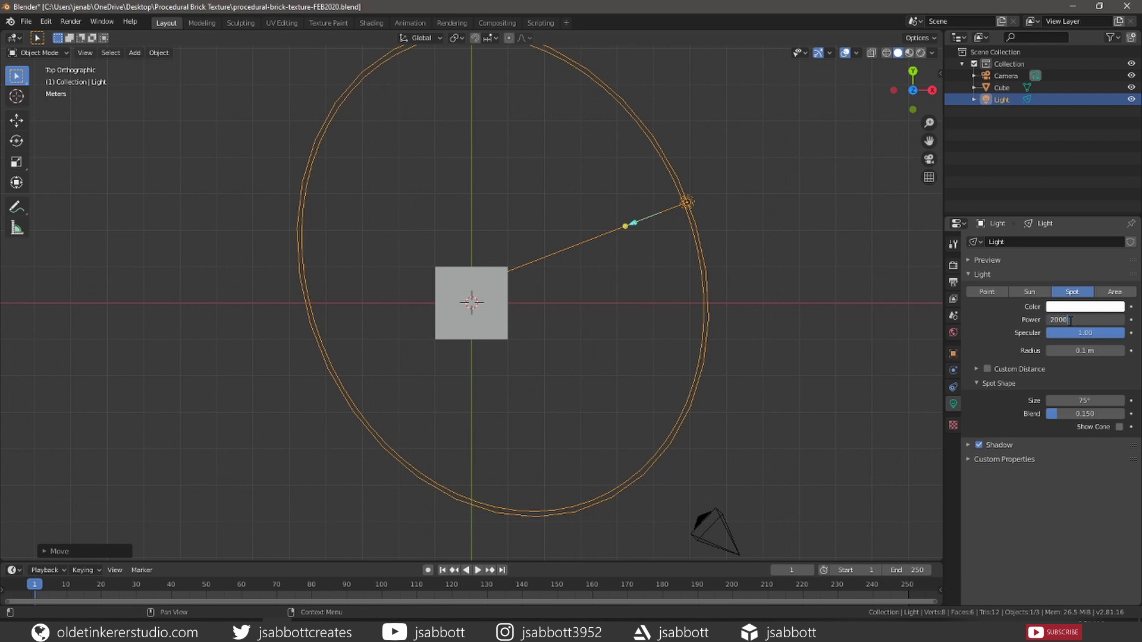
pyautogui.press('Return')
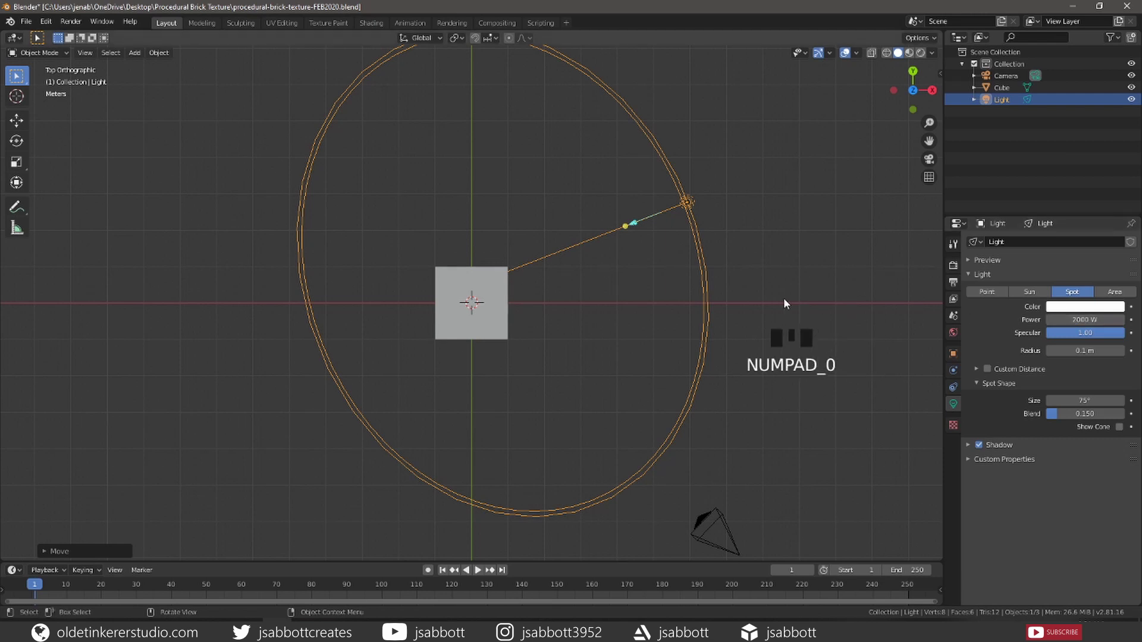
# Duplicate the spot light, move the copy along Y to the other side of the X axis, and rotate it to face the cube
pyautogui.hotkey('shift', 'd')
pyautogui.rightClick(689, 206)
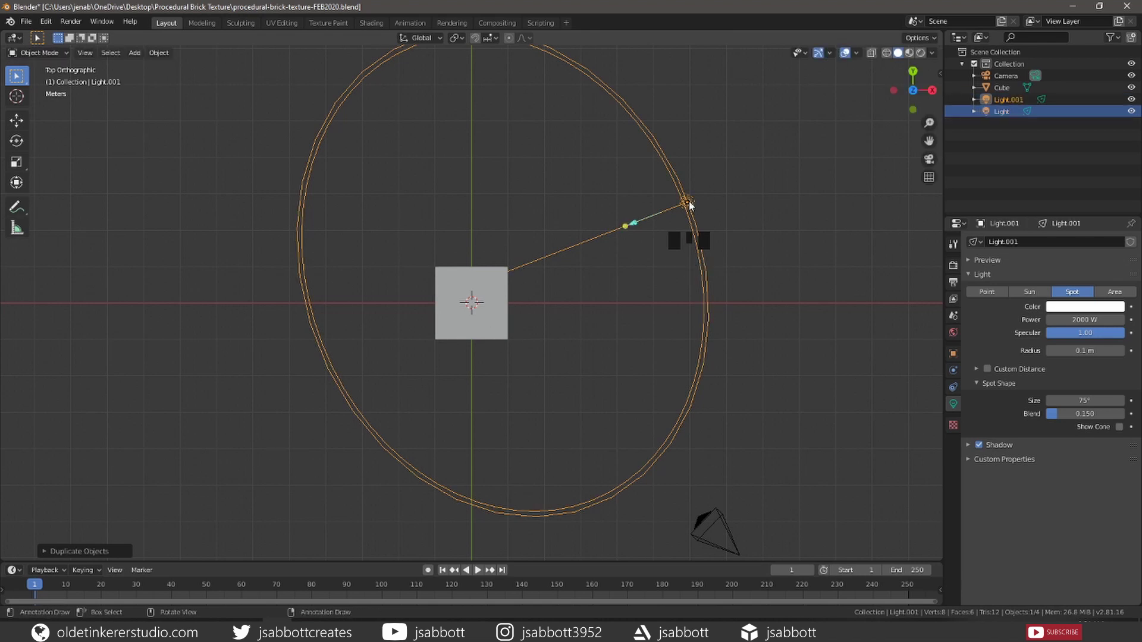
pyautogui.press('g')
pyautogui.press('y')
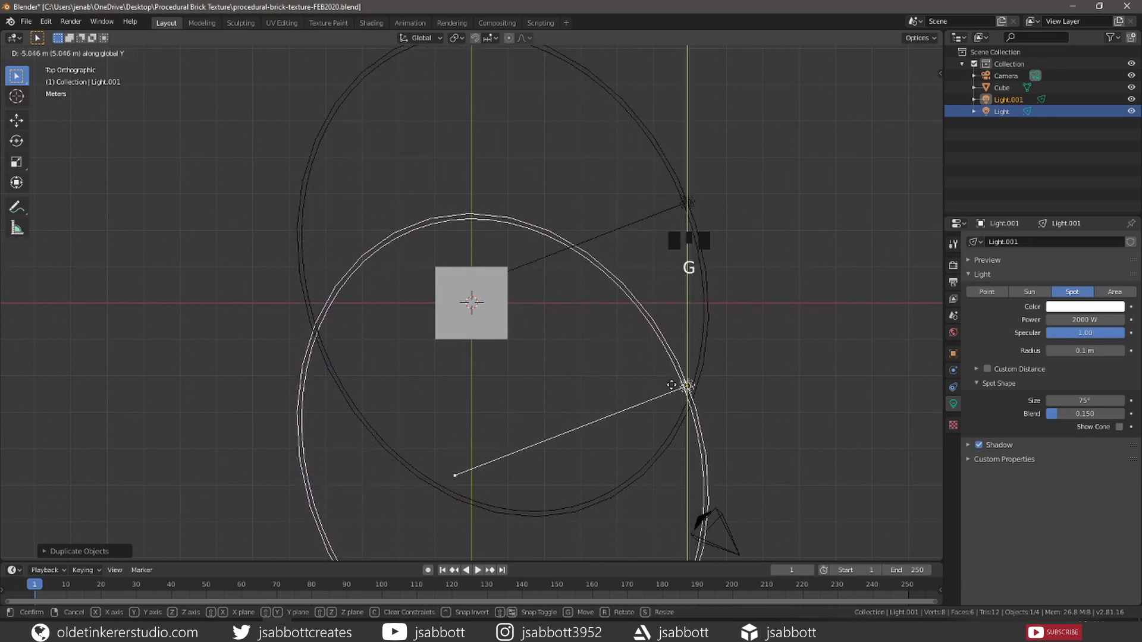
pyautogui.click(667, 401)
pyautogui.press('r')
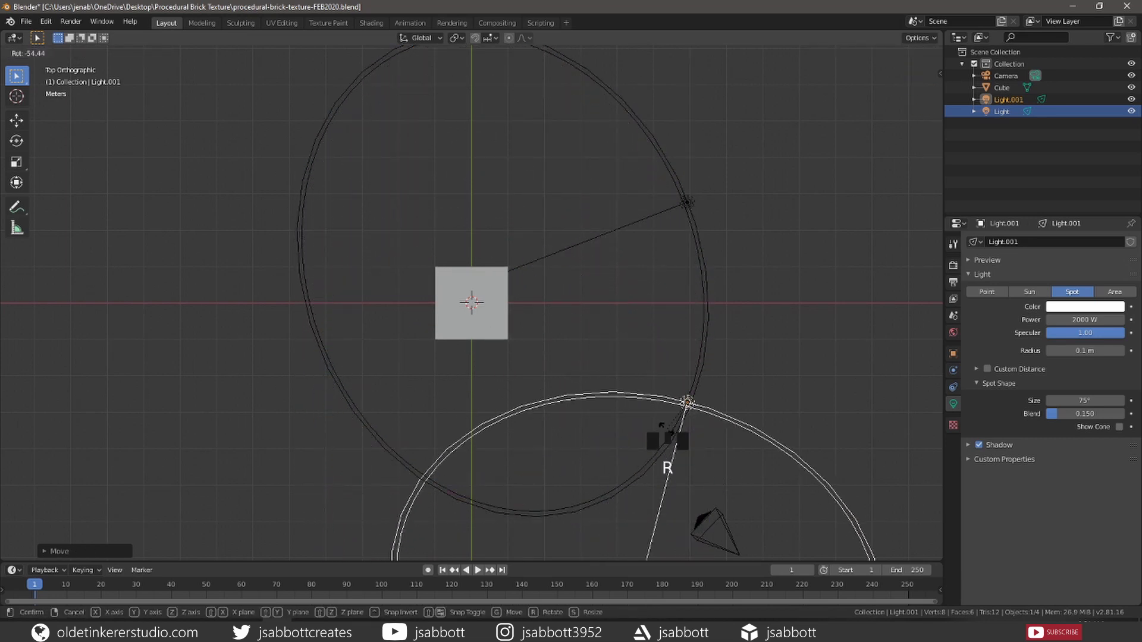
pyautogui.click(578, 289)
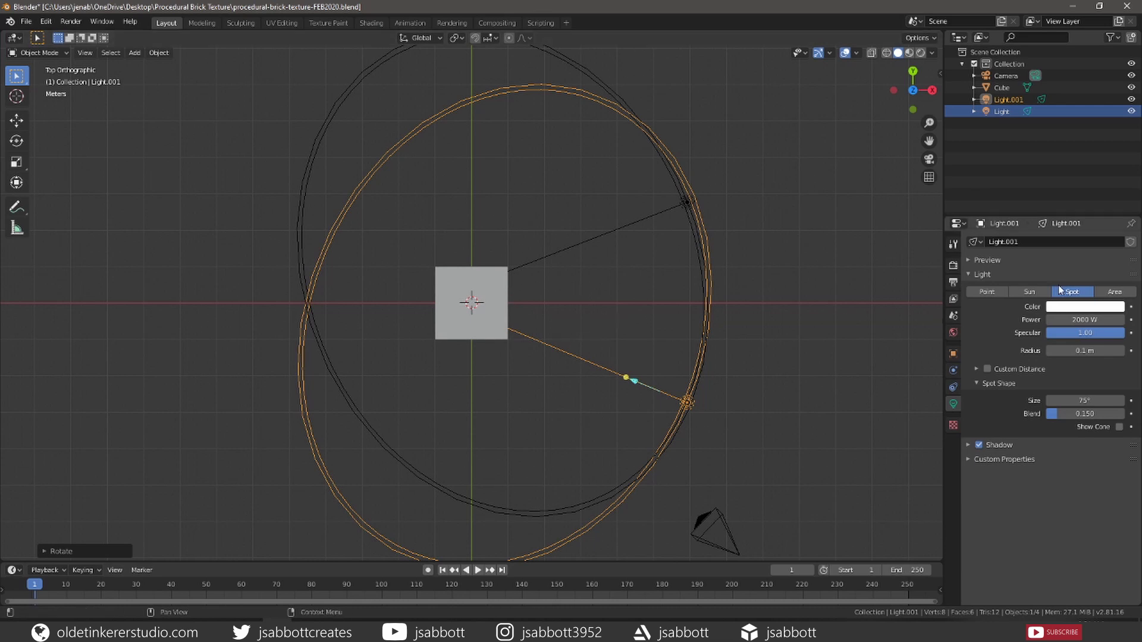
# Set the power of the duplicated spot light to 2500 W
pyautogui.click(1076, 320)
pyautogui.hotkey('ctrl', 'a')
pyautogui.write('2500')
pyautogui.press('KP_Enter')
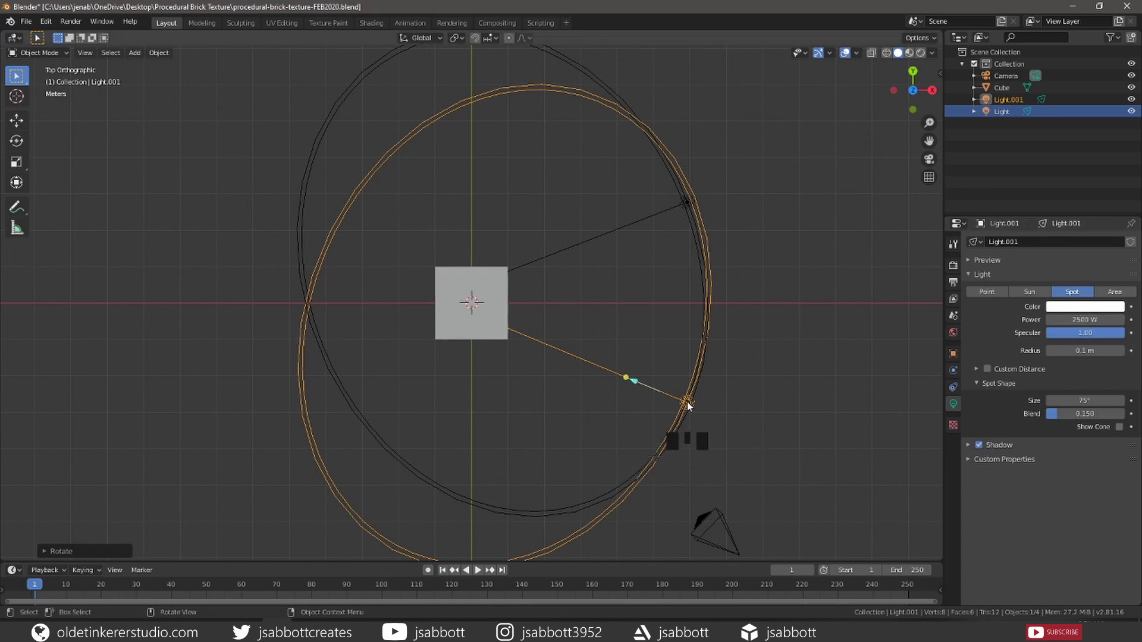
# Duplicate the 2500 W spot light, move the copy along X past the cube, and rotate it toward the cube
pyautogui.hotkey('shift', 'd')
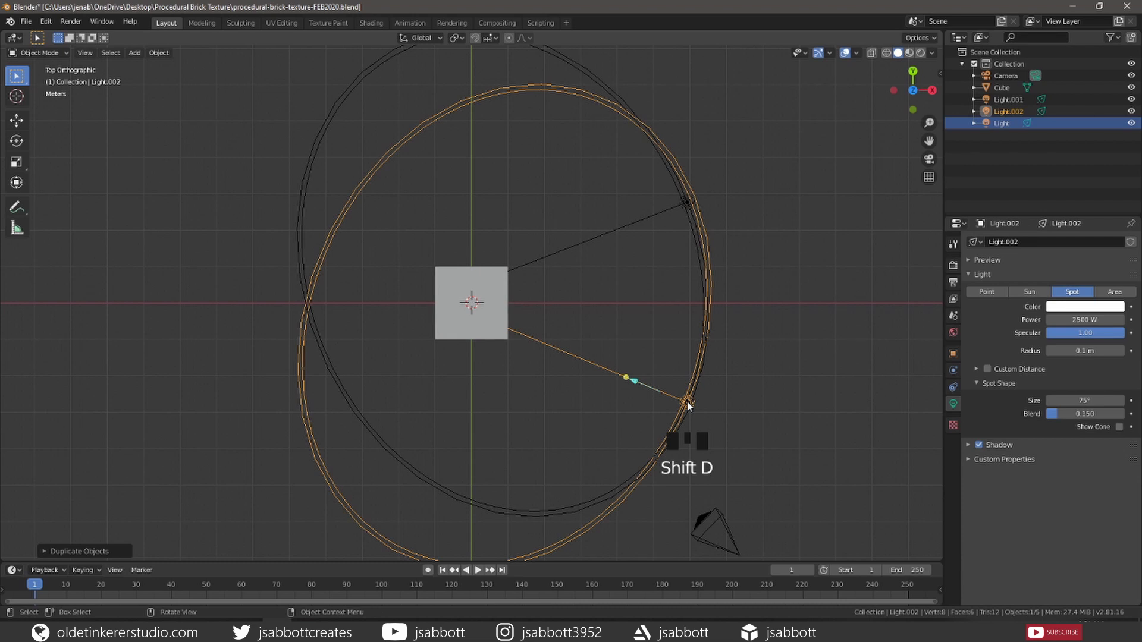
pyautogui.press('g')
pyautogui.press('x')
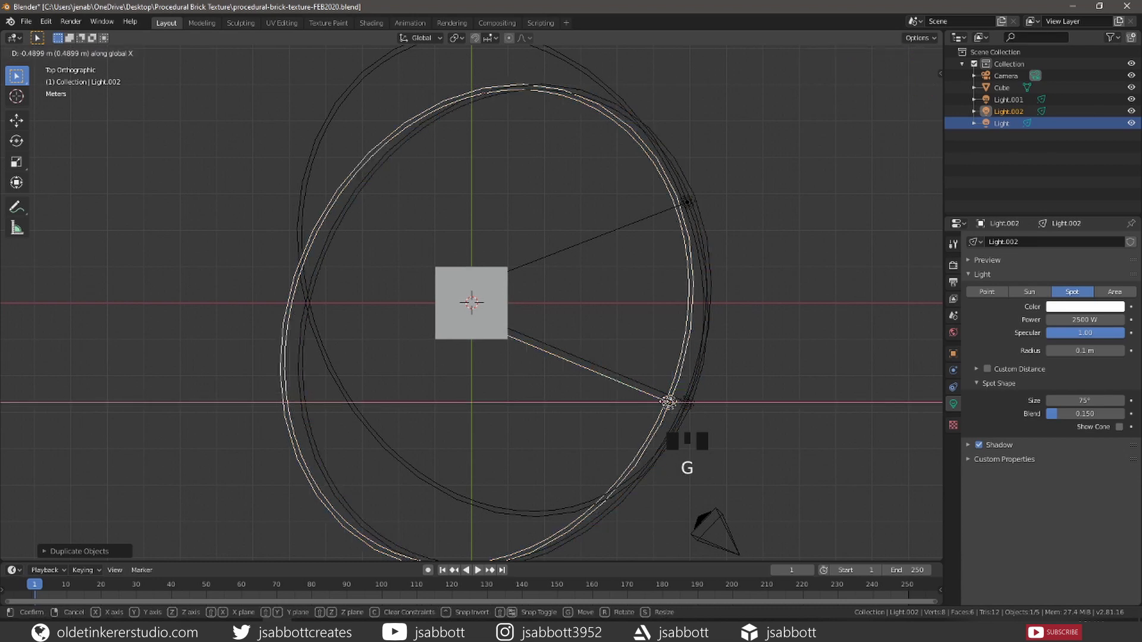
pyautogui.click(455, 392)
pyautogui.press('r')
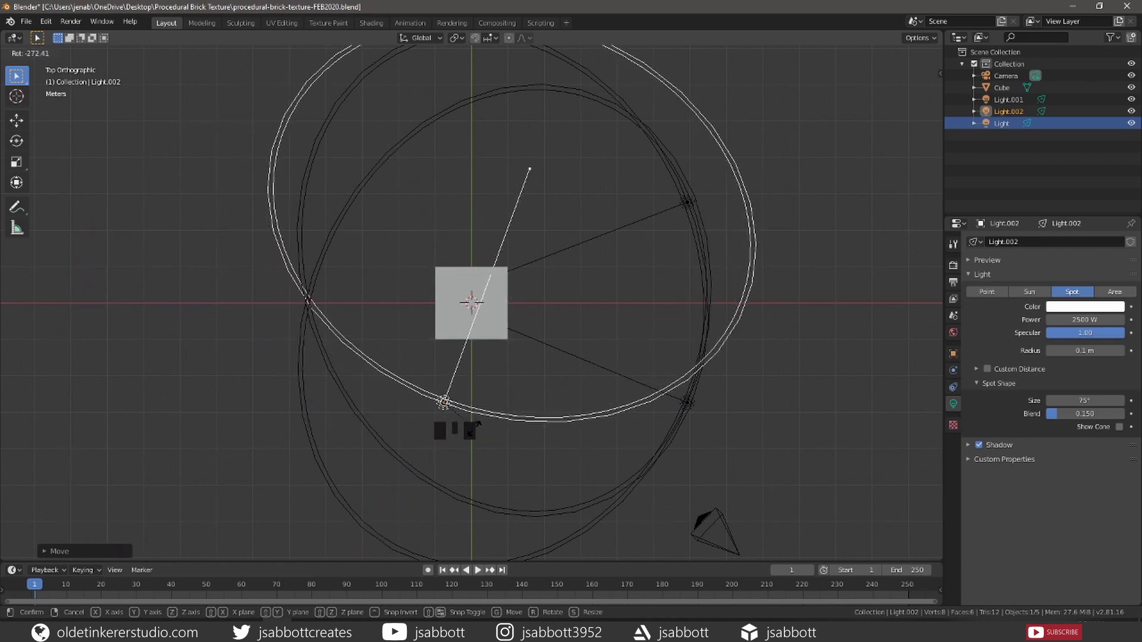
pyautogui.click(482, 447)
# Reposition the third spot light to about X -4.33 m, Y -5.25 m and rotate it to about 318° around Z to aim at the cube
pyautogui.press('g')
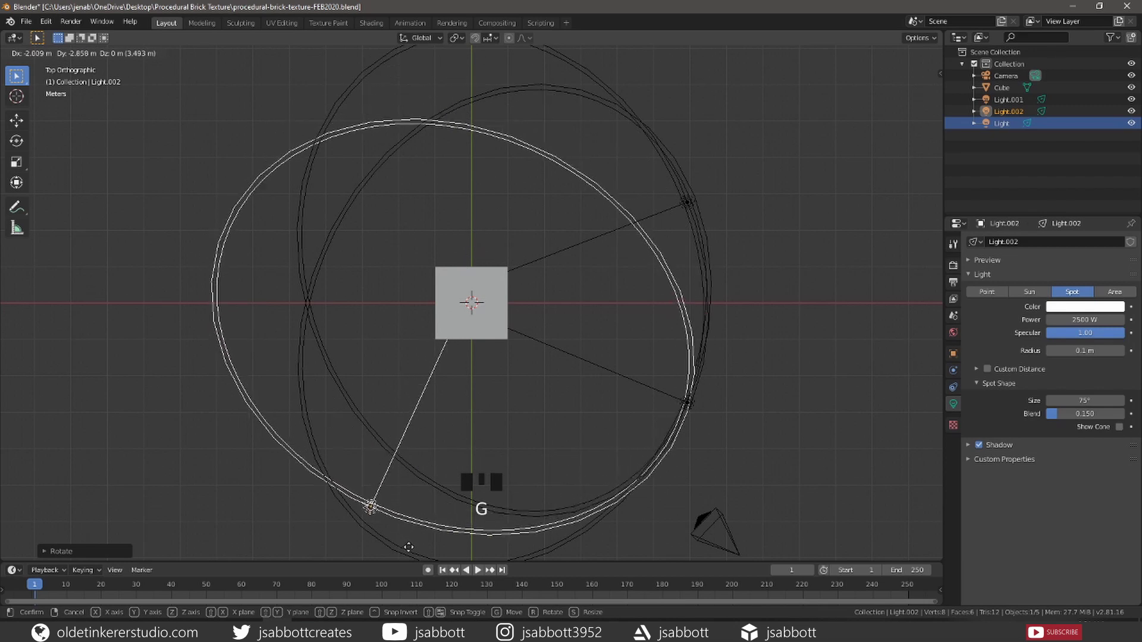
pyautogui.click(420, 552)
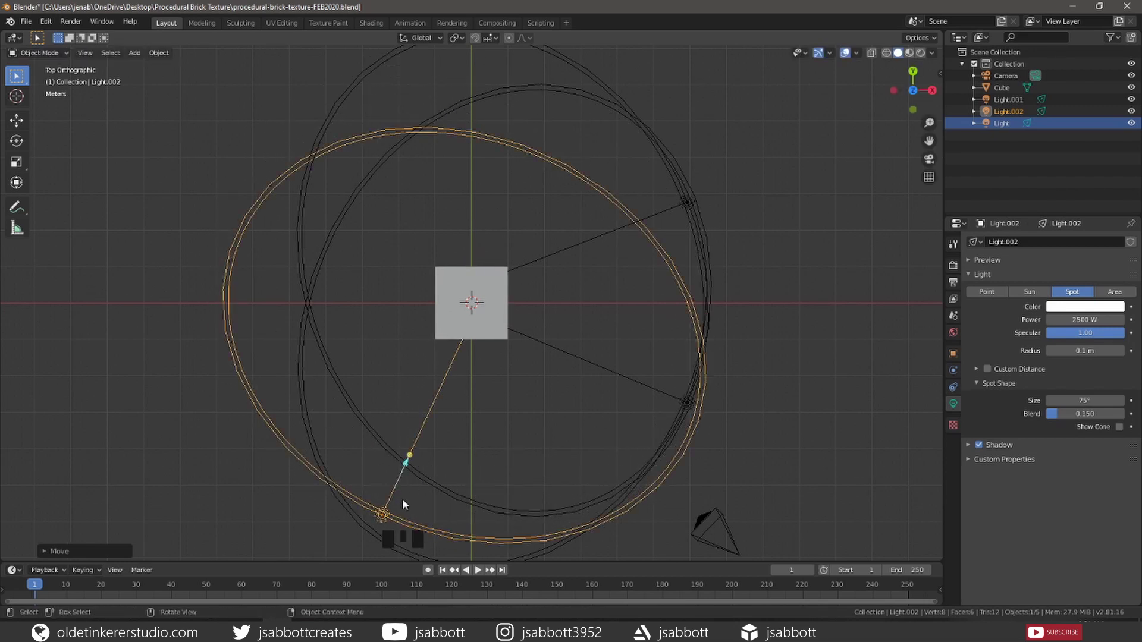
pyautogui.press('g')
pyautogui.click(334, 486)
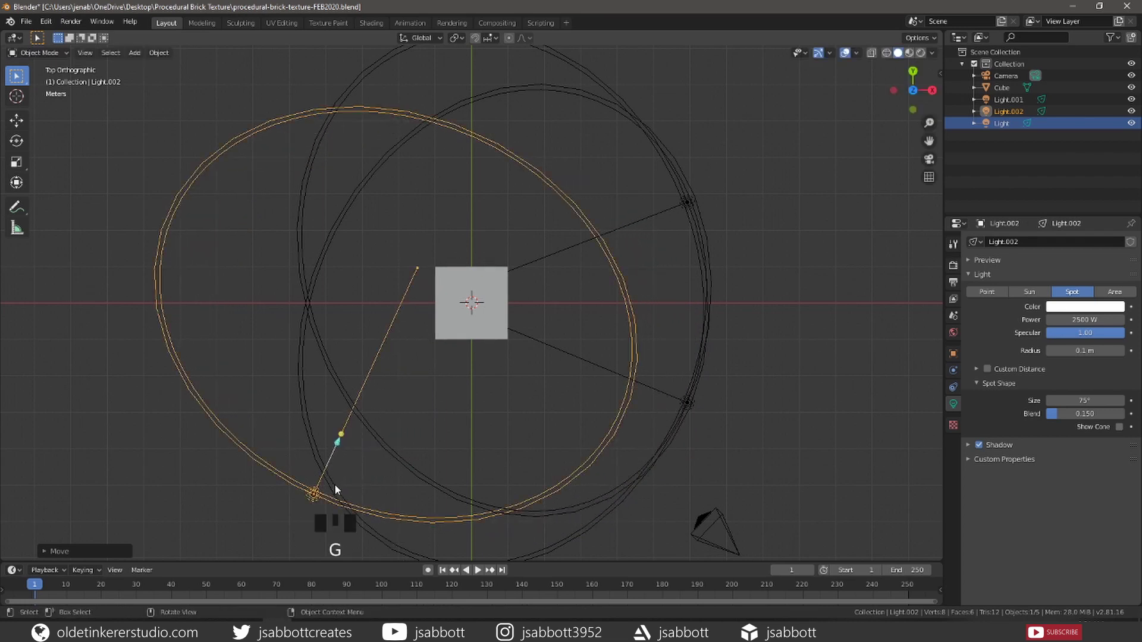
pyautogui.press('r')
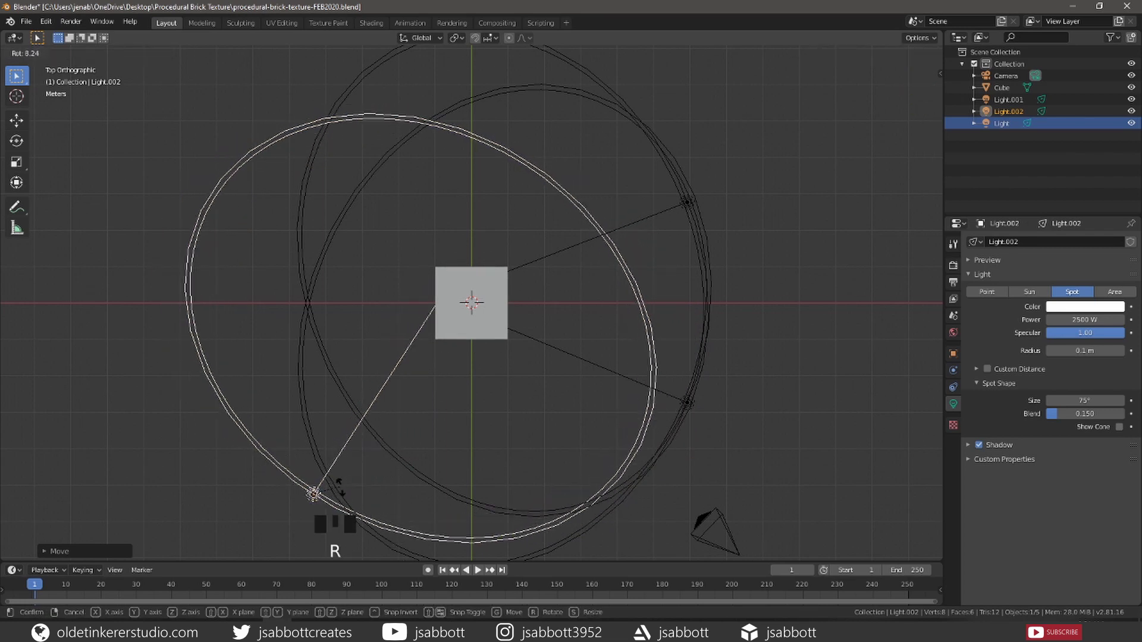
pyautogui.click(343, 489)
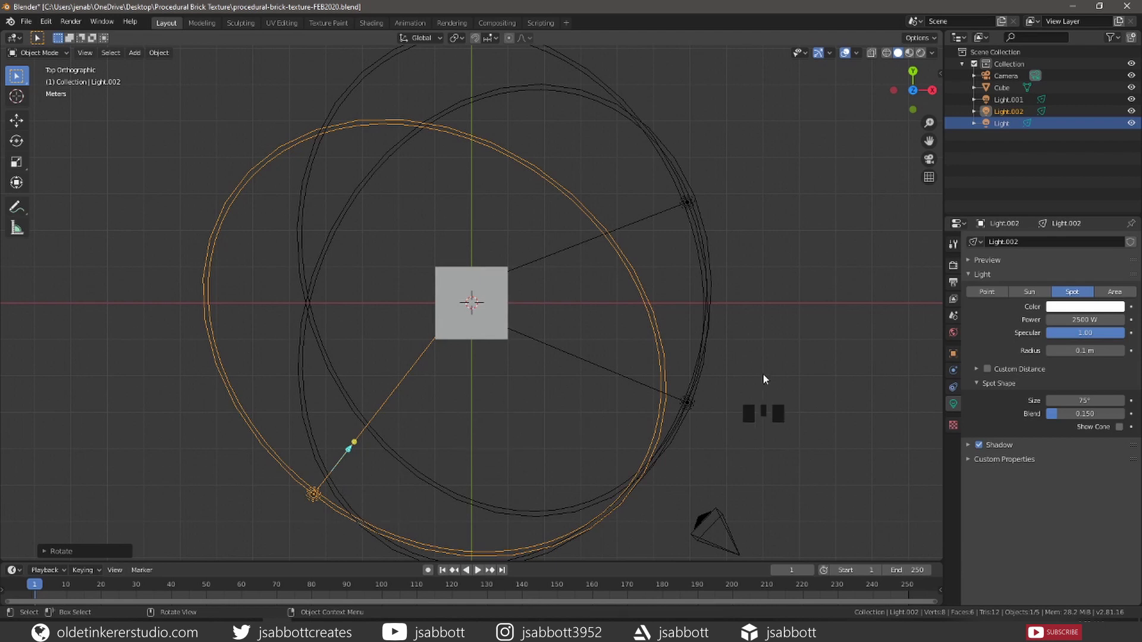
# Set the power of the third spot light to 3000 W
pyautogui.click(1070, 319)
pyautogui.write('3000')
pyautogui.press('Return')
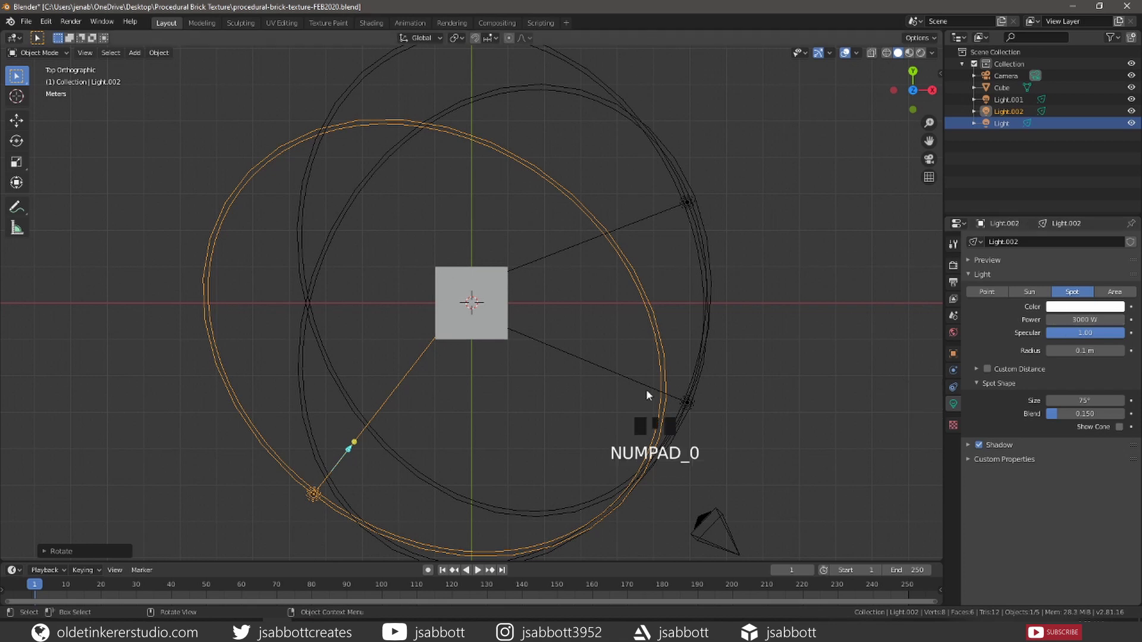
# Switch to the Shading workspace and select the cube to show its material nodes
pyautogui.hotkey('ctrl', 'pagedown')
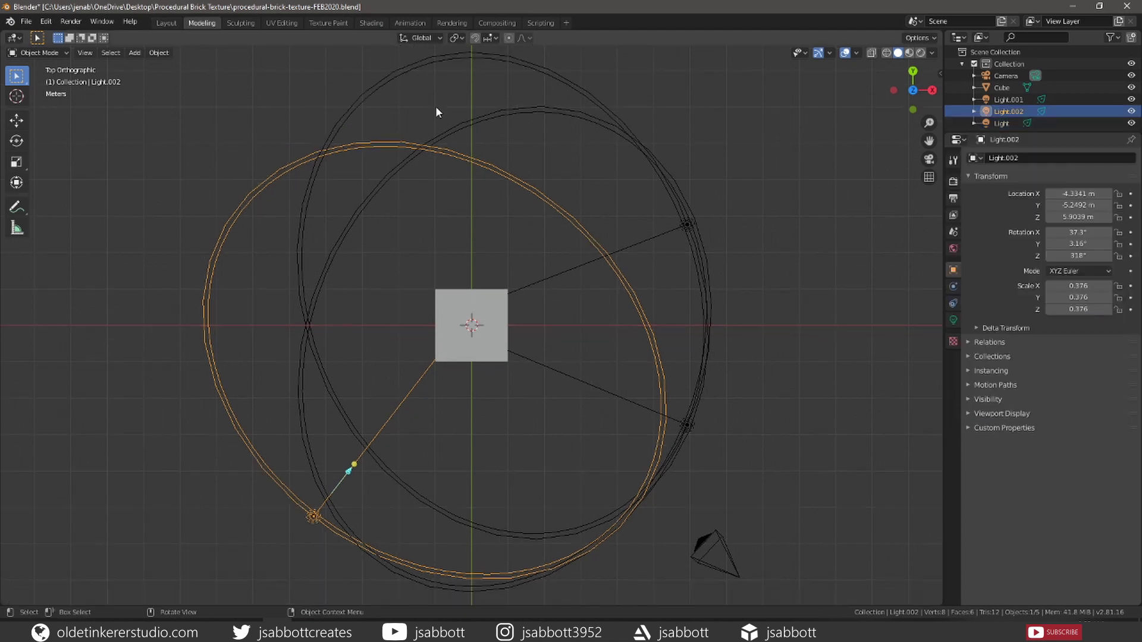
pyautogui.click(371, 23)
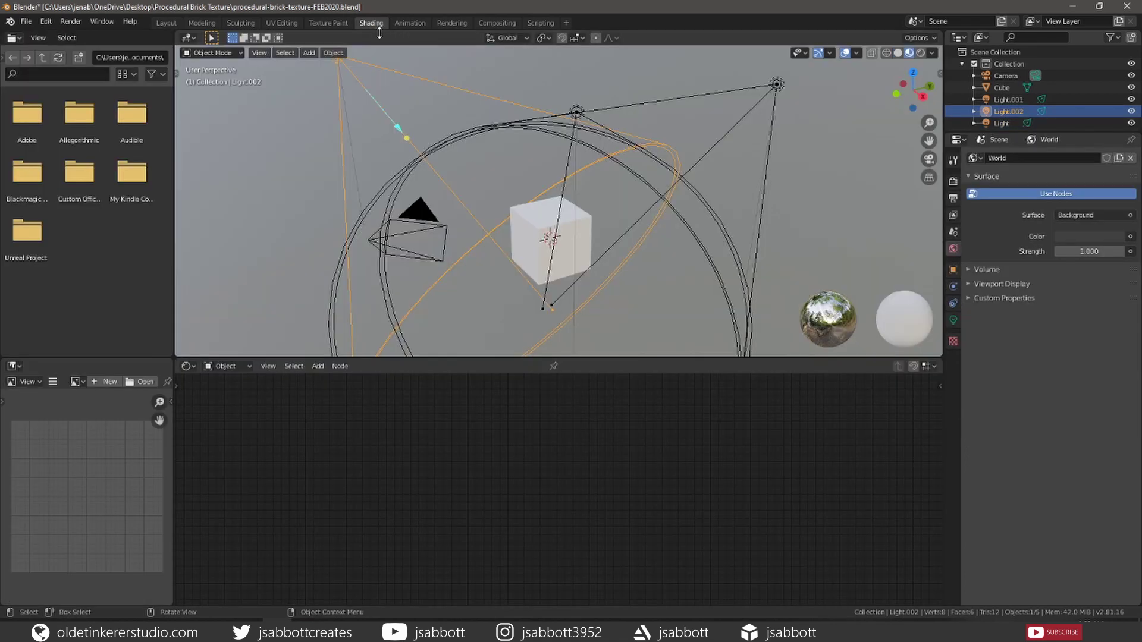
pyautogui.click(572, 238)
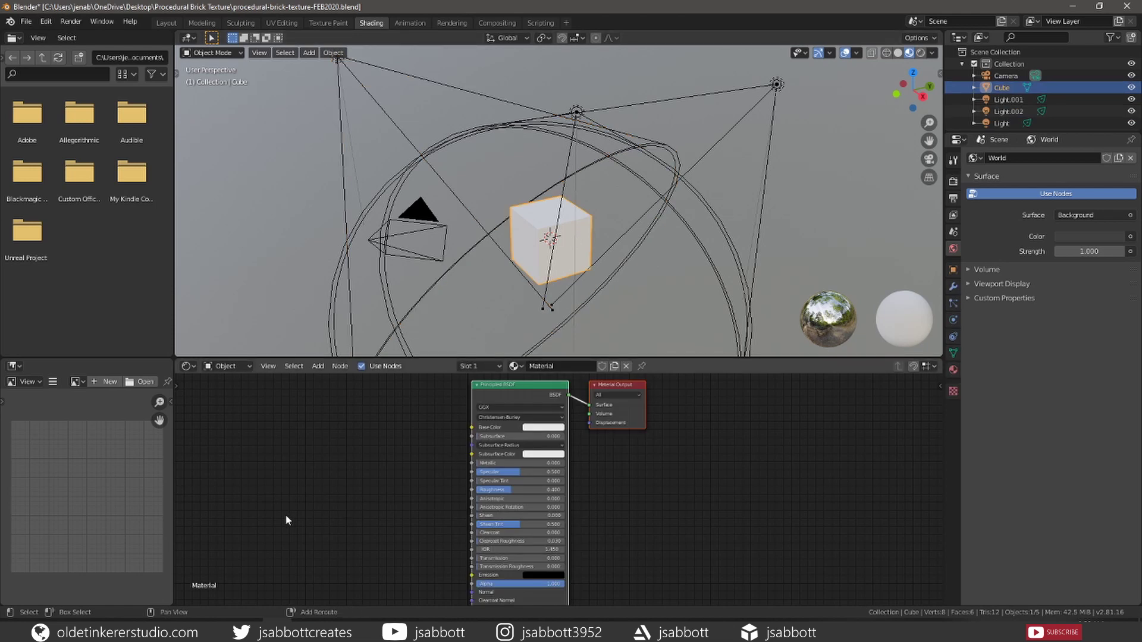
# Add a Brick Texture node beside the Principled BSDF and connect its Color output to the Base Color input
pyautogui.hotkey('shift', 'a')
pyautogui.moveTo(287, 517)
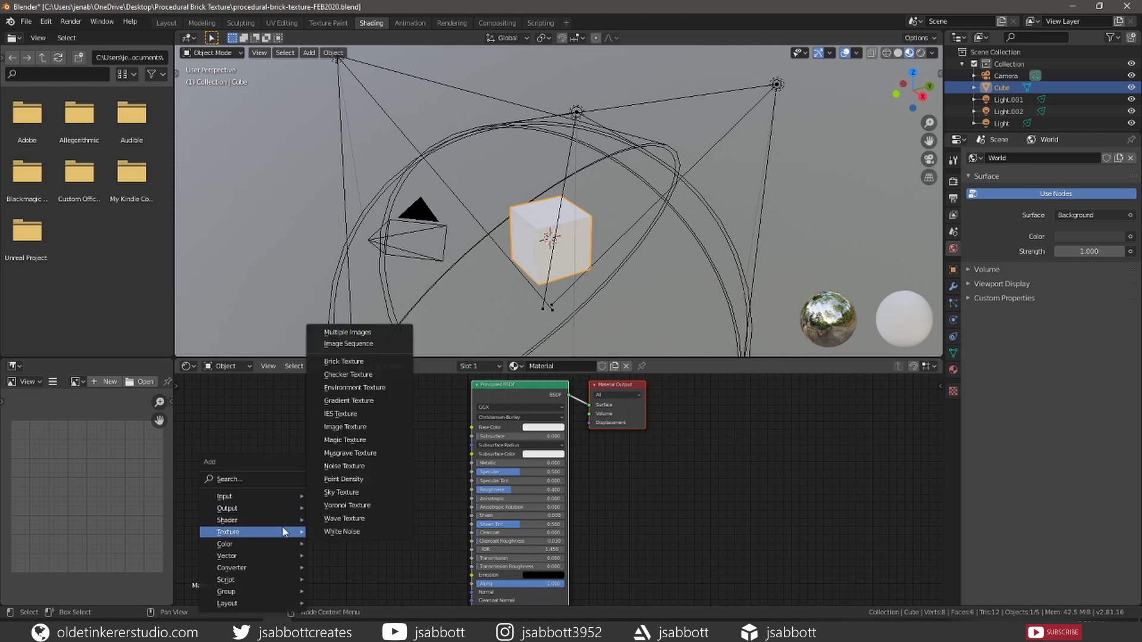
pyautogui.click(360, 363)
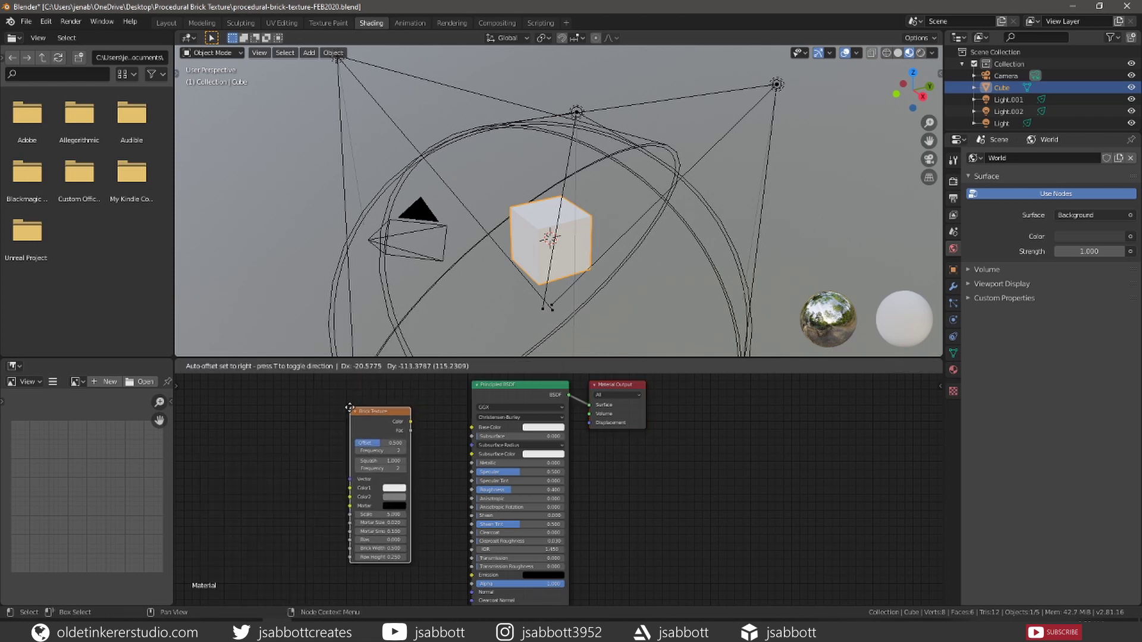
pyautogui.click(350, 408)
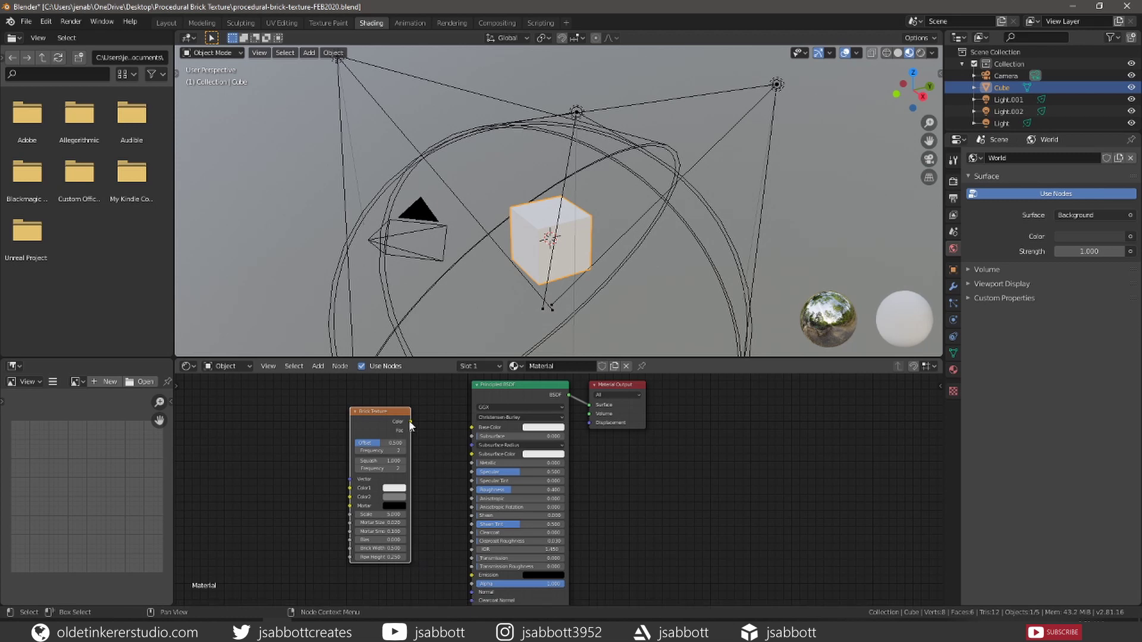
pyautogui.moveTo(409, 422); pyautogui.dragTo(472, 427)
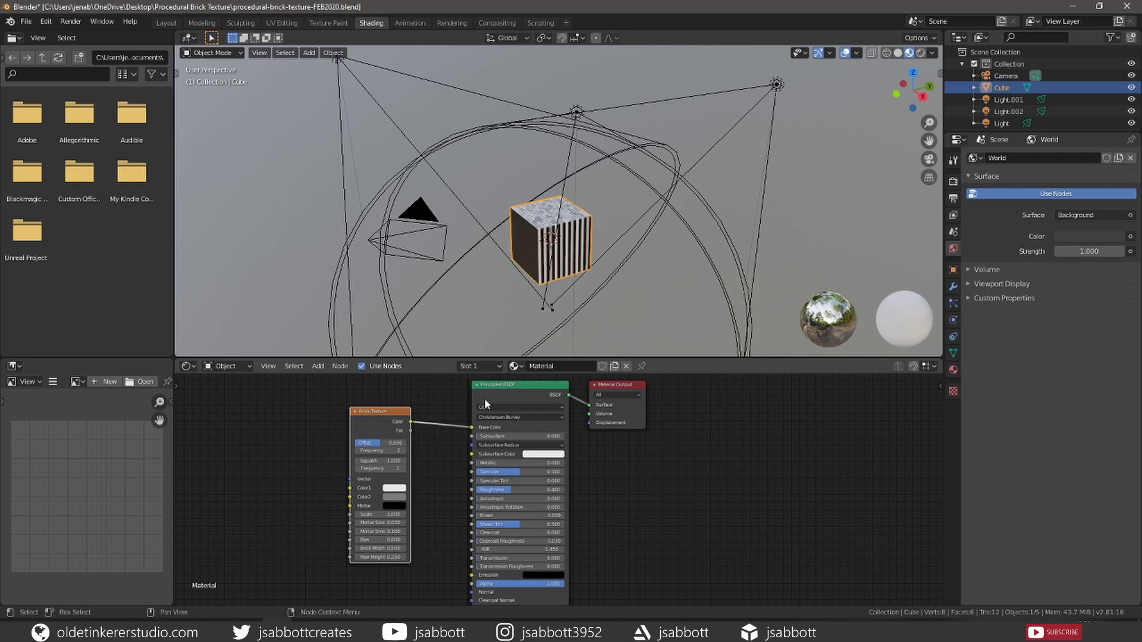
# Add a Texture Coordinate node beside the Brick Texture and connect its UV output to the Brick Texture's Vector input
pyautogui.scroll(3, 552, 209)
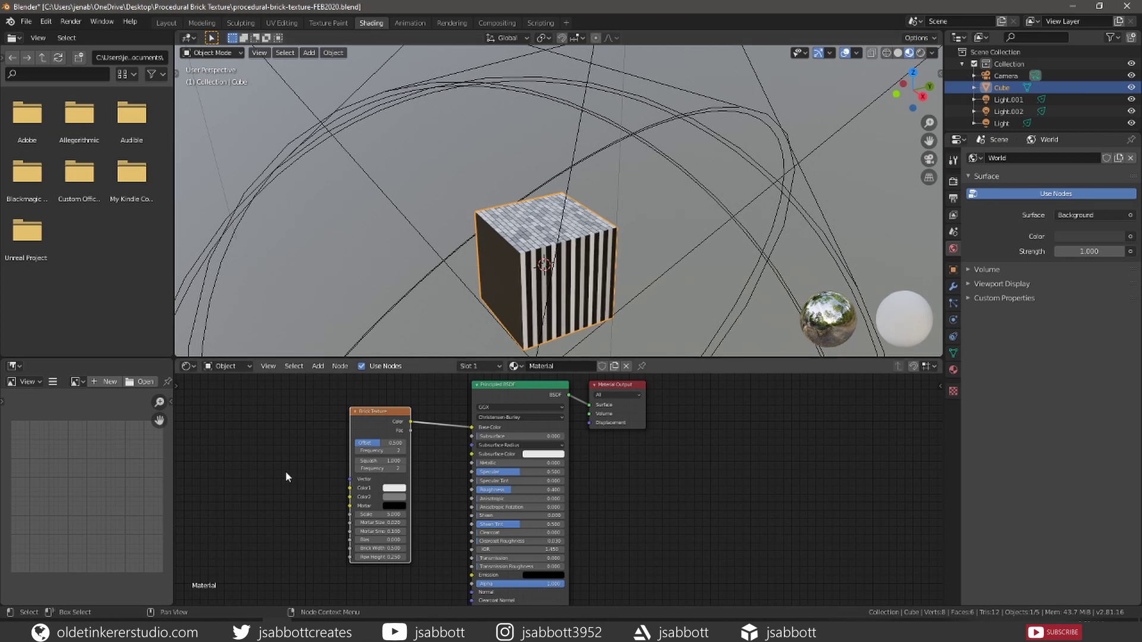
pyautogui.hotkey('shift', 'a')
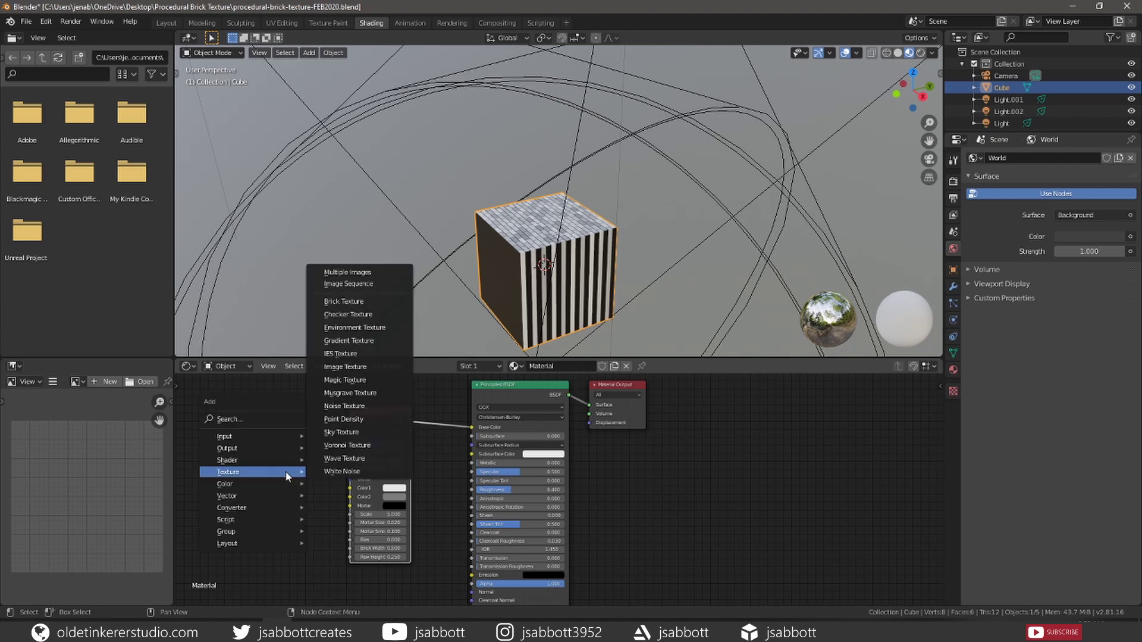
pyautogui.moveTo(276, 437)
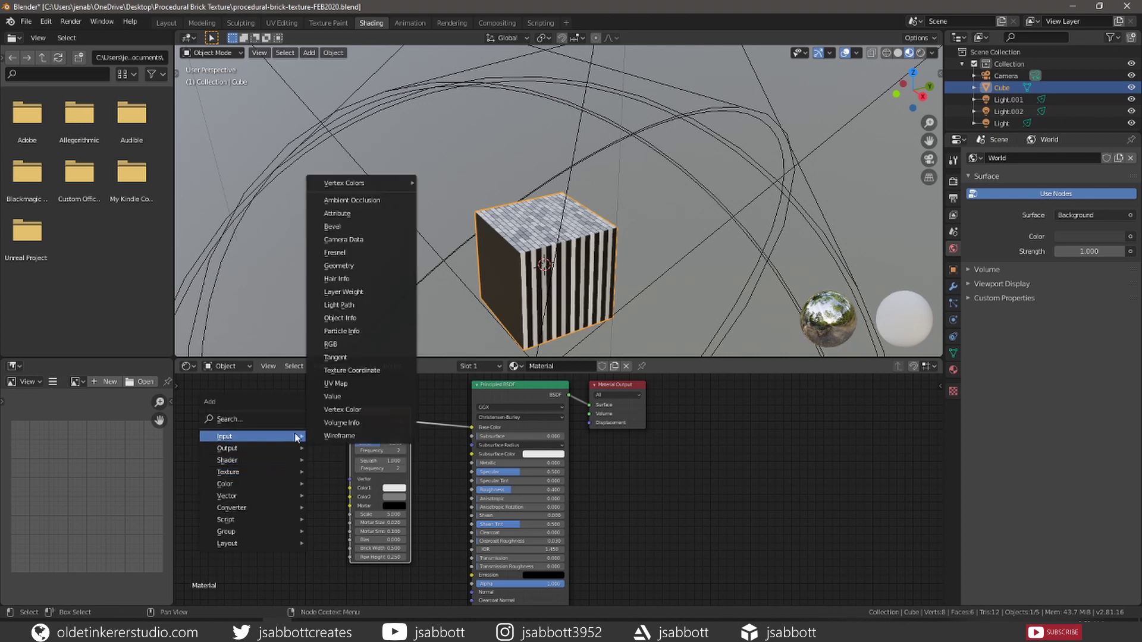
pyautogui.click(350, 370)
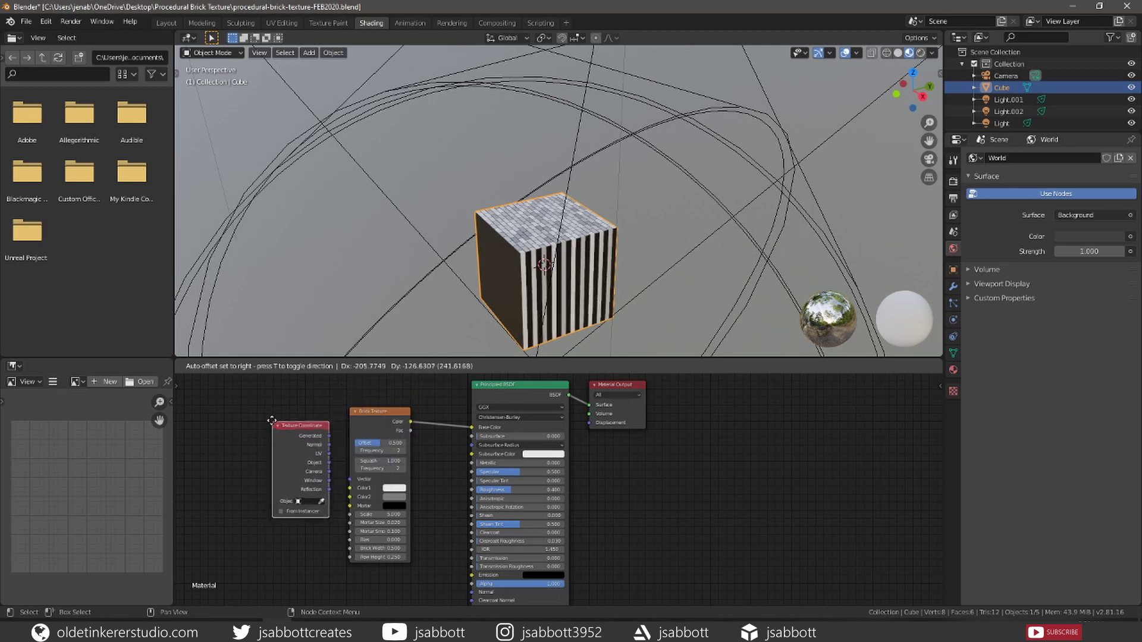
pyautogui.click(243, 408)
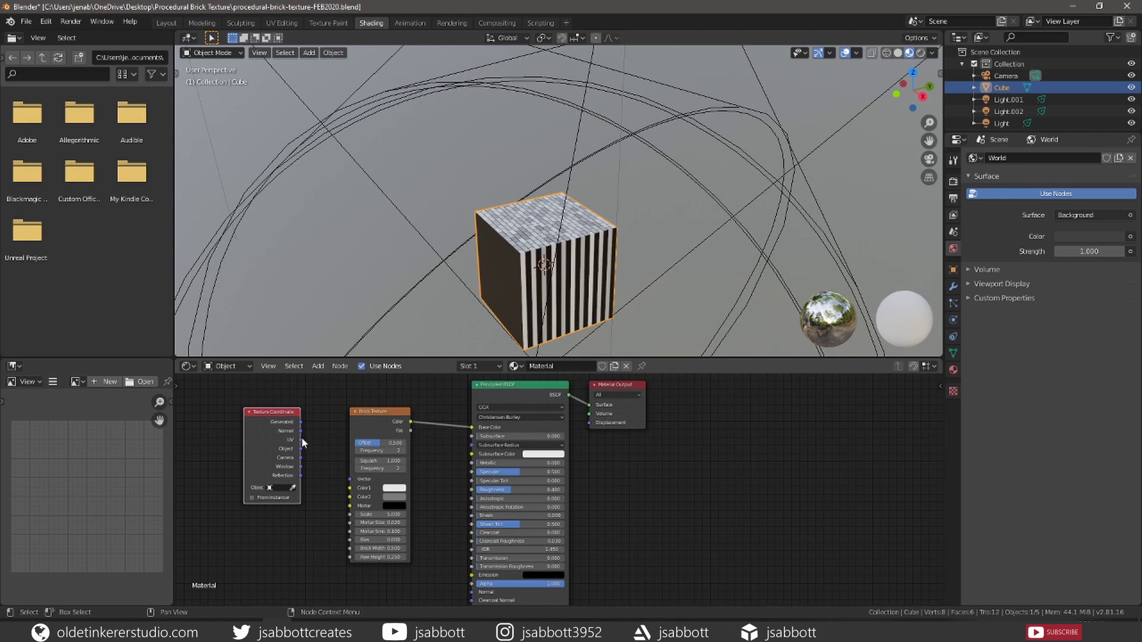
pyautogui.moveTo(301, 440); pyautogui.dragTo(348, 479)
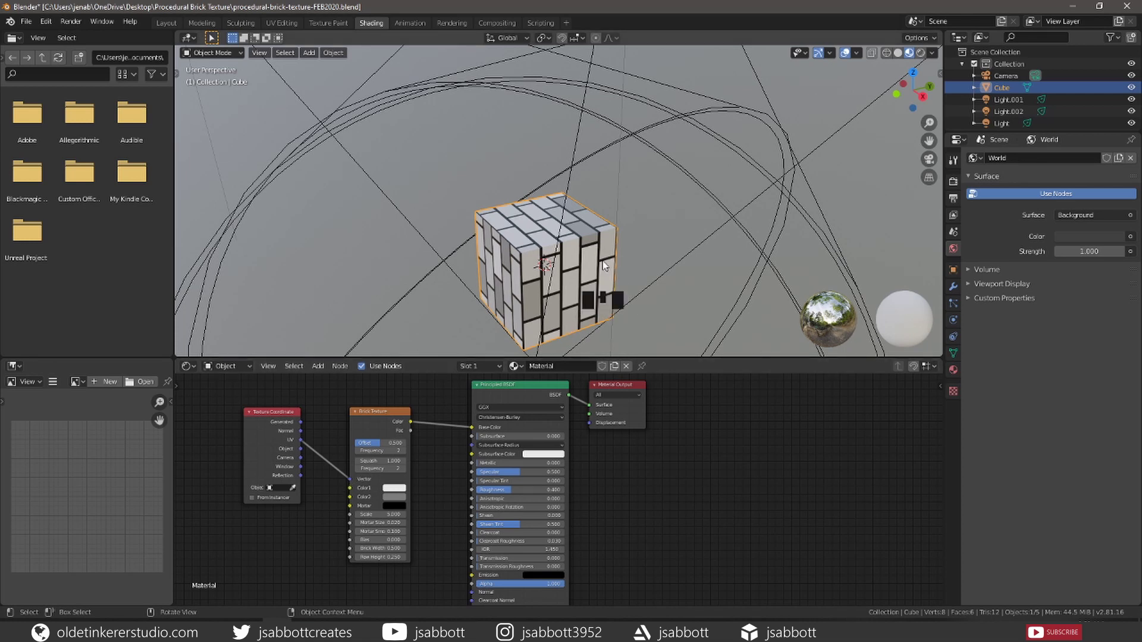
# Unwrap the cube's mesh in Edit Mode with Cube Projection and return to Object Mode
pyautogui.press('Tab')
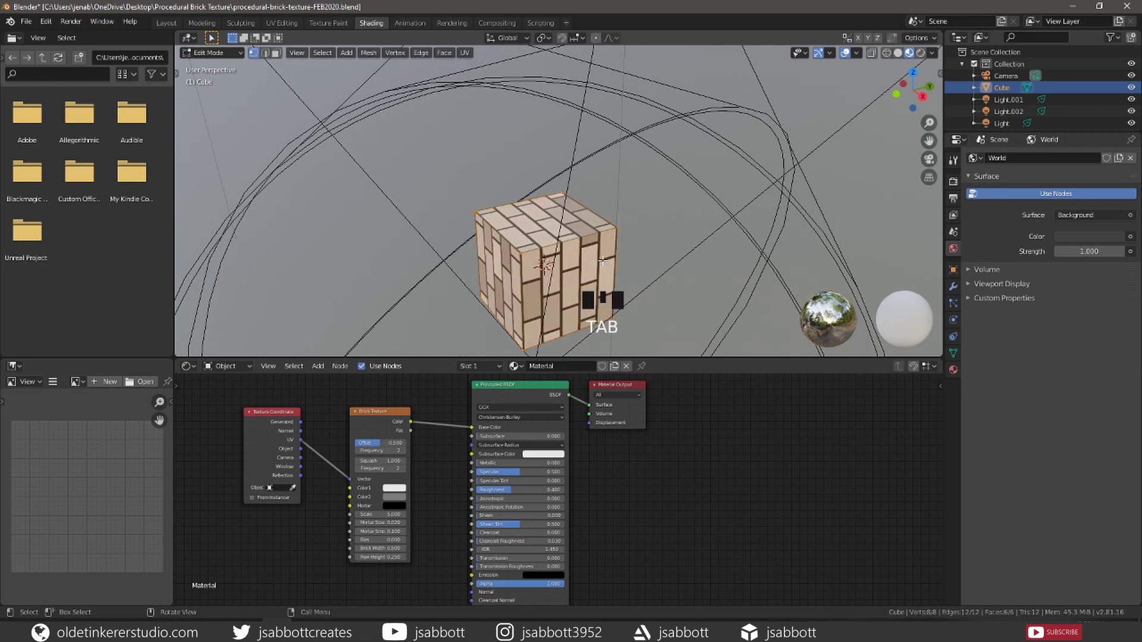
pyautogui.press('u')
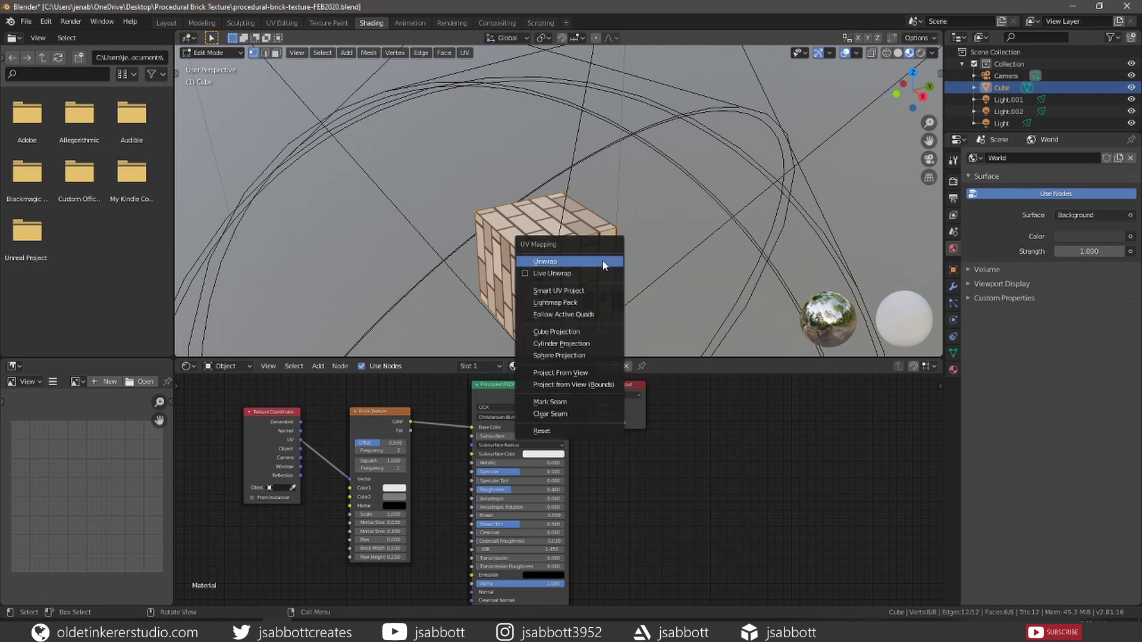
pyautogui.click(596, 331)
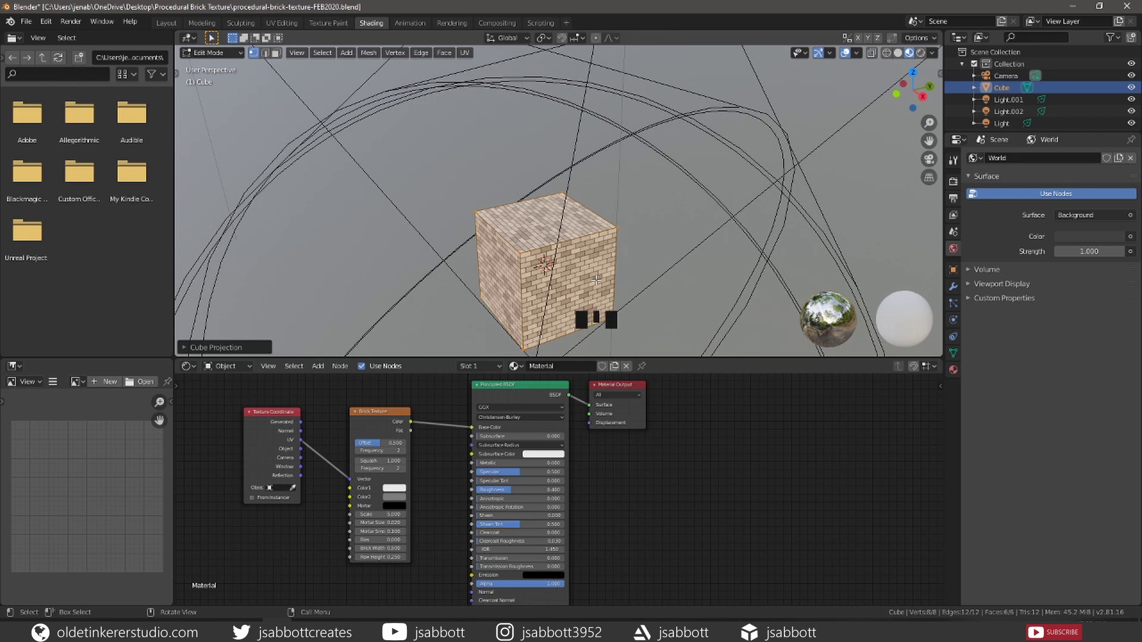
pyautogui.press('Tab')
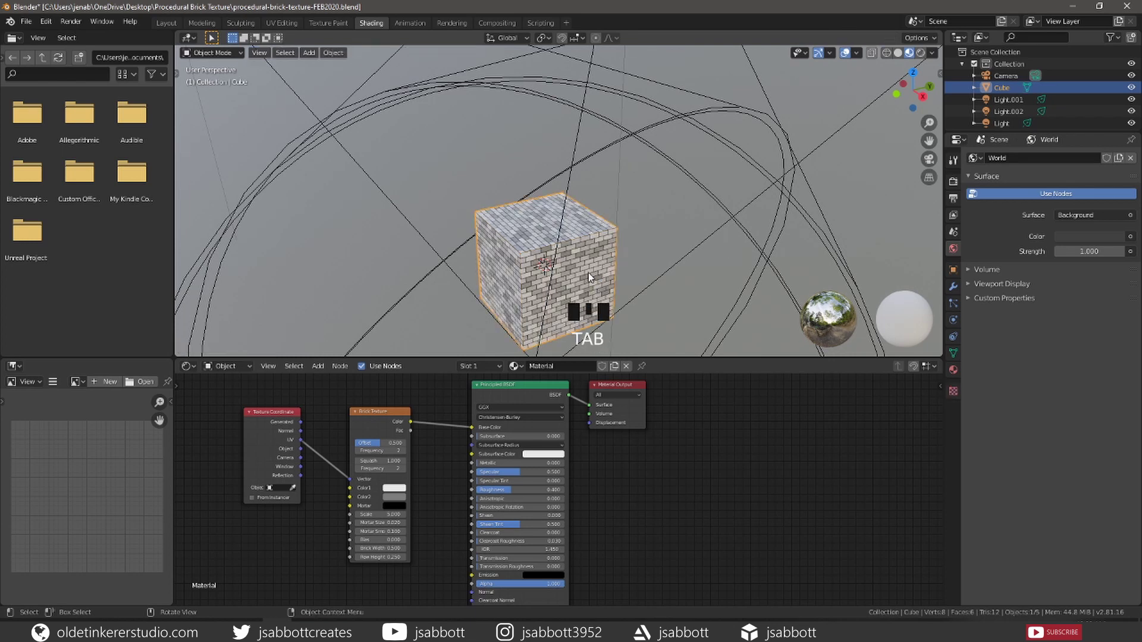
pyautogui.keyDown('shift'); pyautogui.moveTo(588, 272); pyautogui.dragTo(599, 224, button='middle'); pyautogui.keyUp('shift')
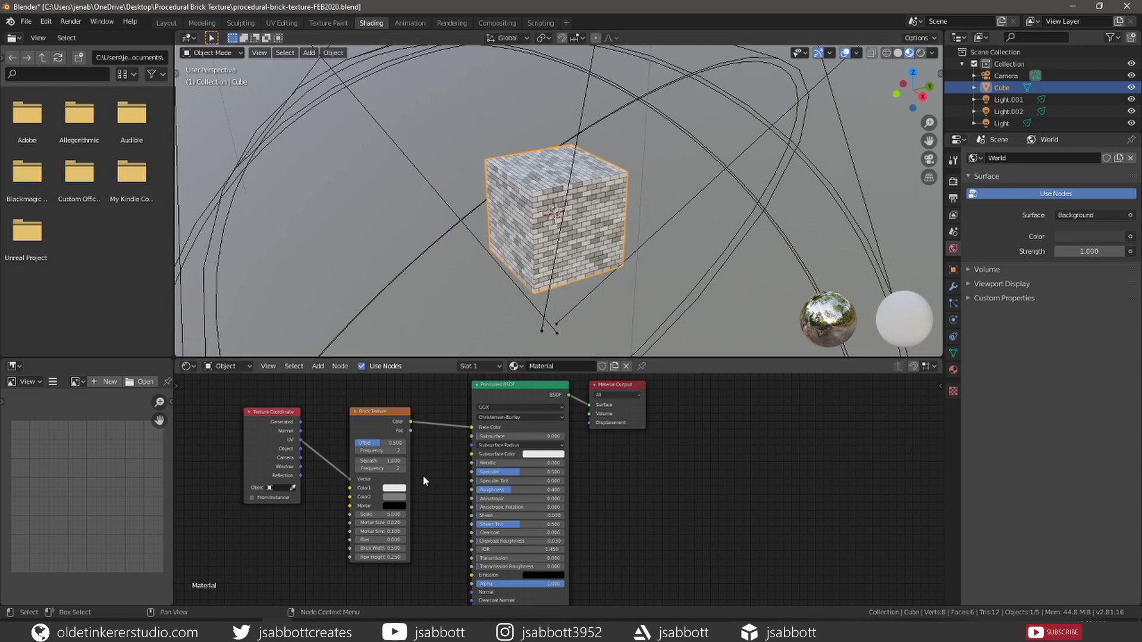
# Set the Brick Texture's Color1 to hex 6D3137
pyautogui.click(392, 488)
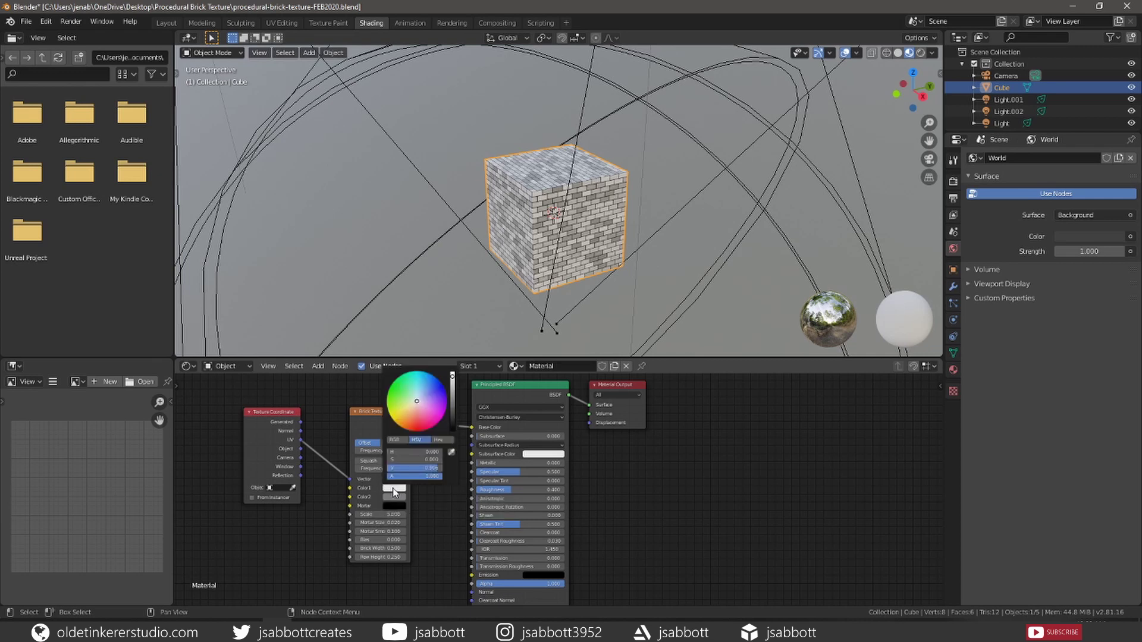
pyautogui.click(440, 440)
pyautogui.write('B')
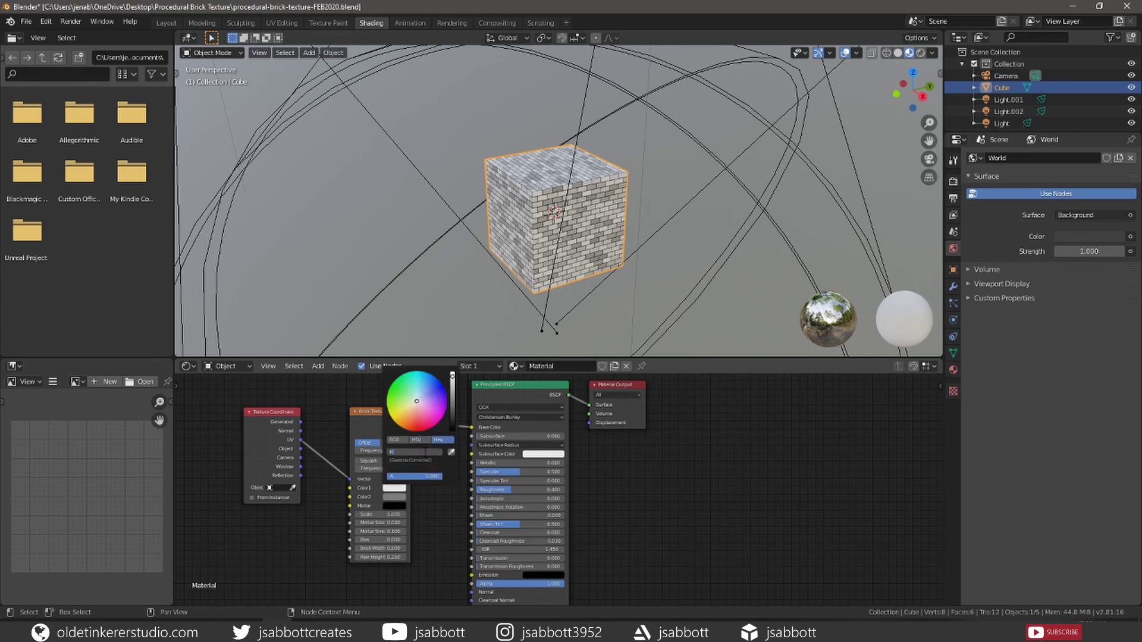
pyautogui.write('d3137')
pyautogui.press('Return')
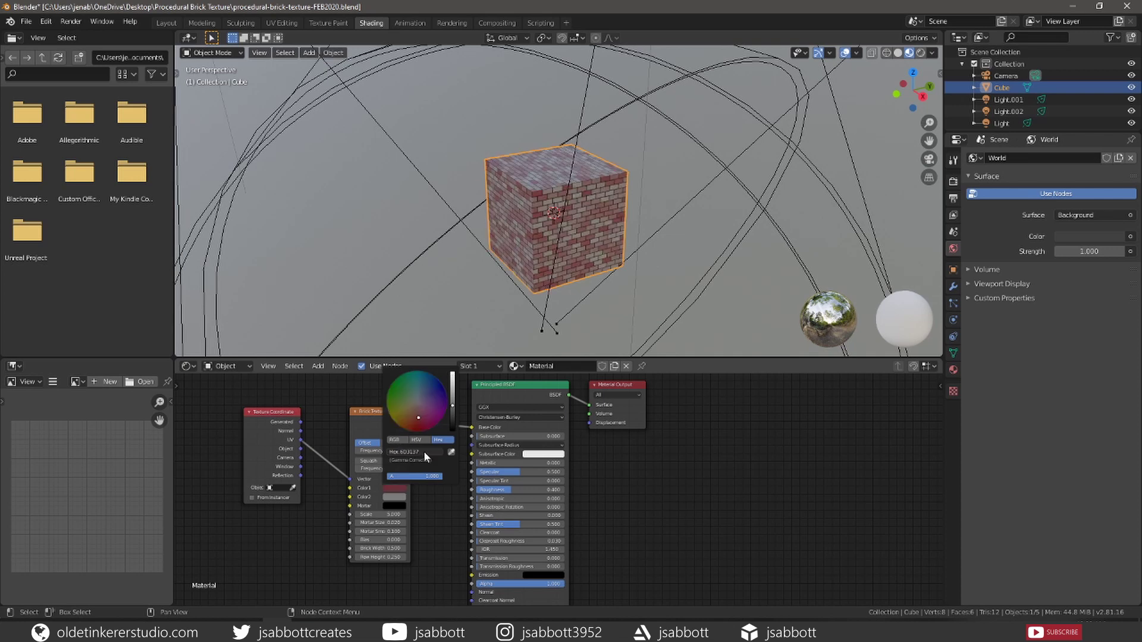
# Set the Brick Texture's Color2 to hex B55B5B
pyautogui.click(392, 497)
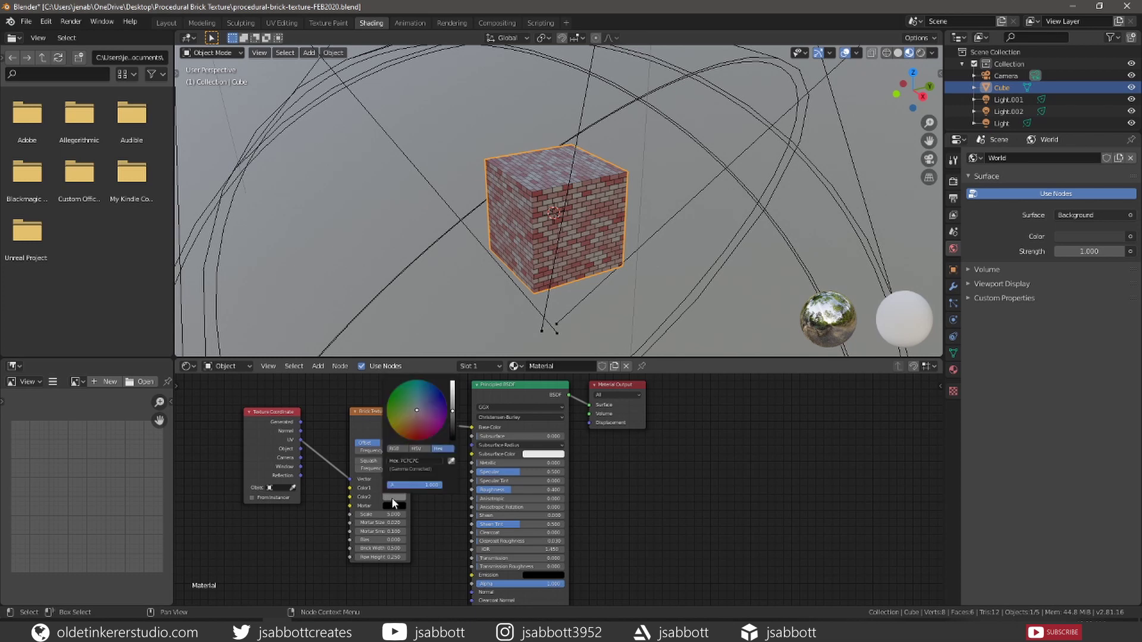
pyautogui.click(429, 461)
pyautogui.write('b55b5b')
pyautogui.press('Return')
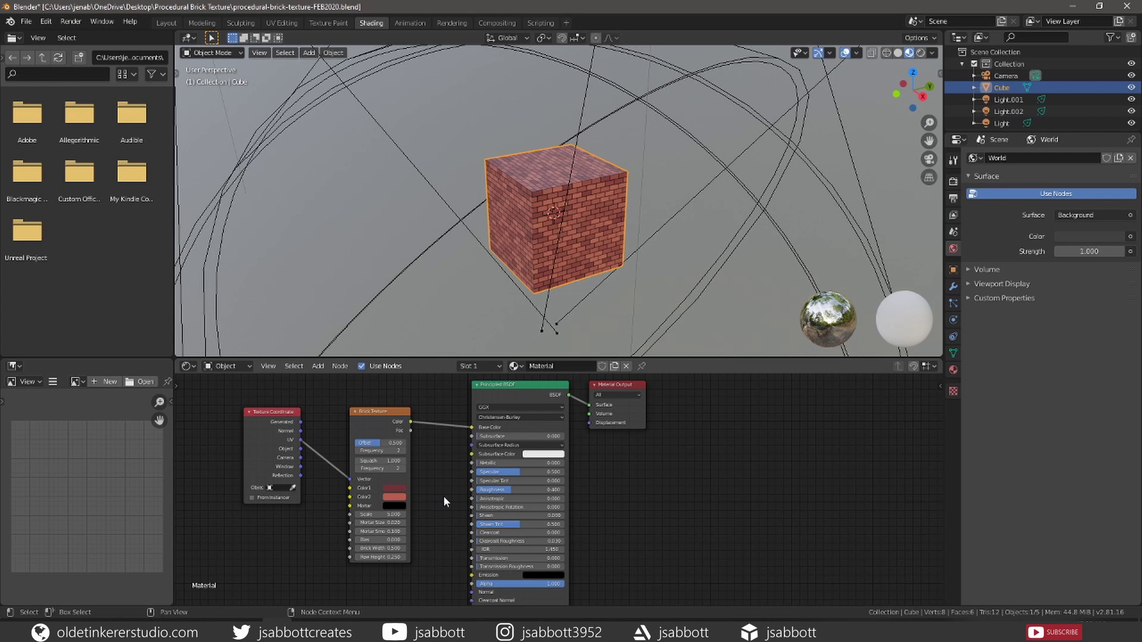
# Brighten the Brick Texture's Mortar color from black to white
pyautogui.click(394, 506)
pyautogui.moveTo(453, 446); pyautogui.dragTo(453, 392)
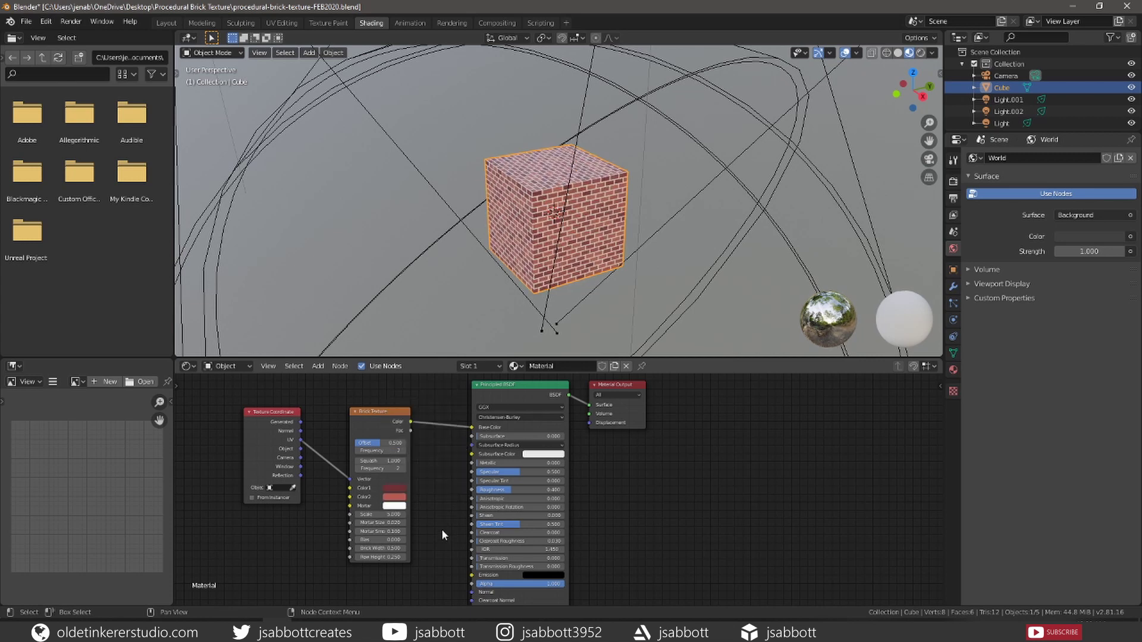
pyautogui.scroll(2, 576, 237)
pyautogui.scroll(1, 576, 237)
pyautogui.keyDown('shift'); pyautogui.moveTo(599, 238); pyautogui.dragTo(607, 210, button='middle'); pyautogui.keyUp('shift')
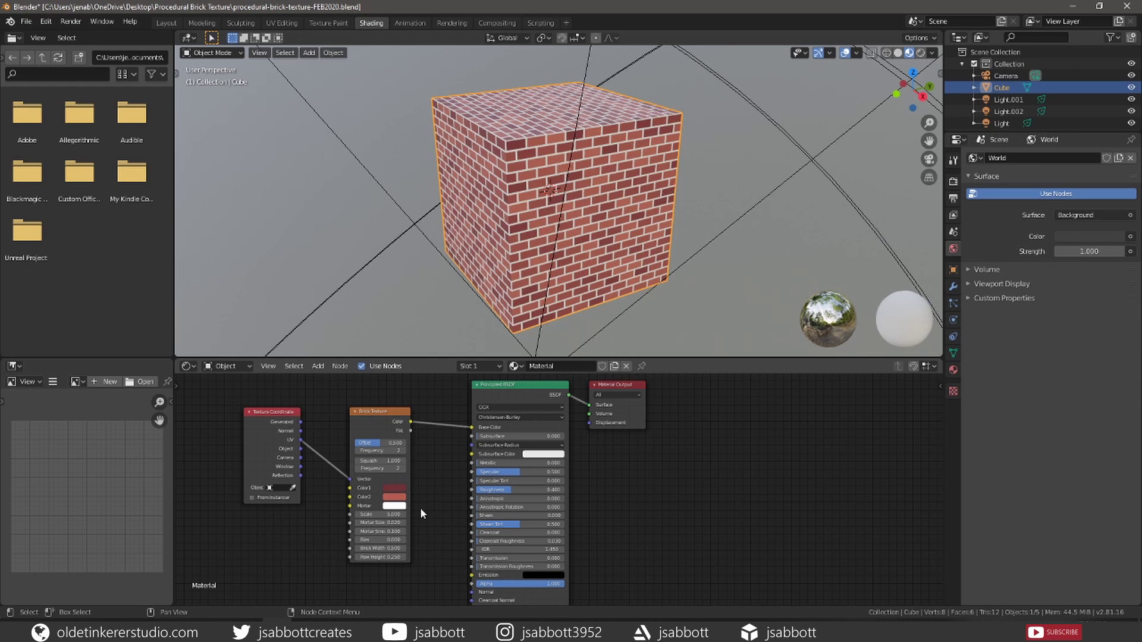
# Add a Noise Texture node and place it below the Texture Coordinate node
pyautogui.press('shift')
pyautogui.hotkey('shift', 'a')
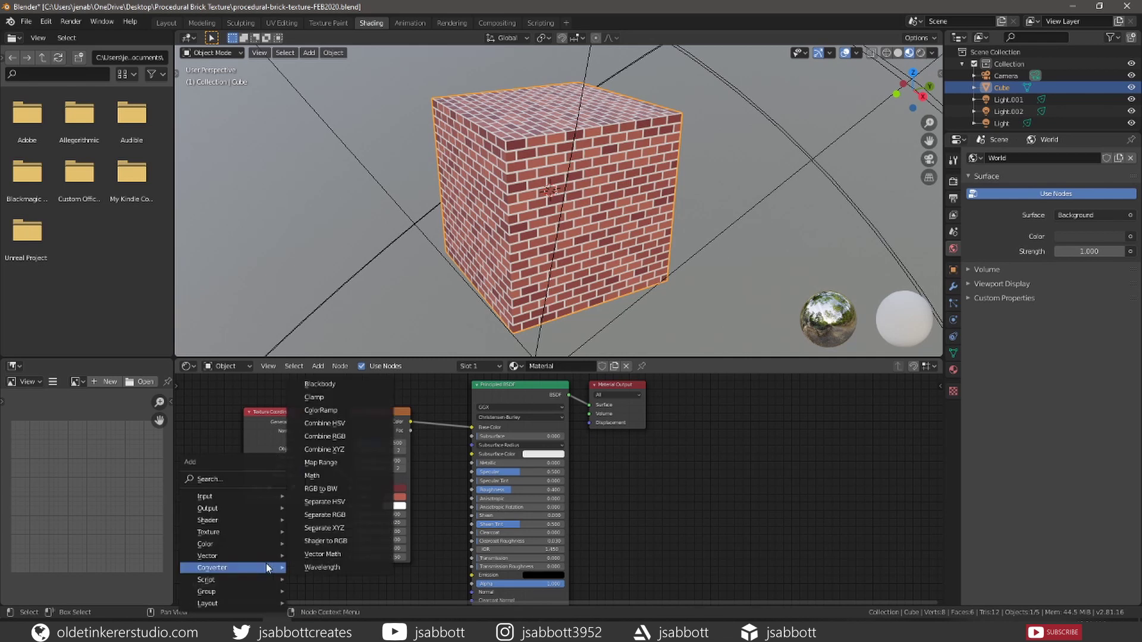
pyautogui.moveTo(262, 533)
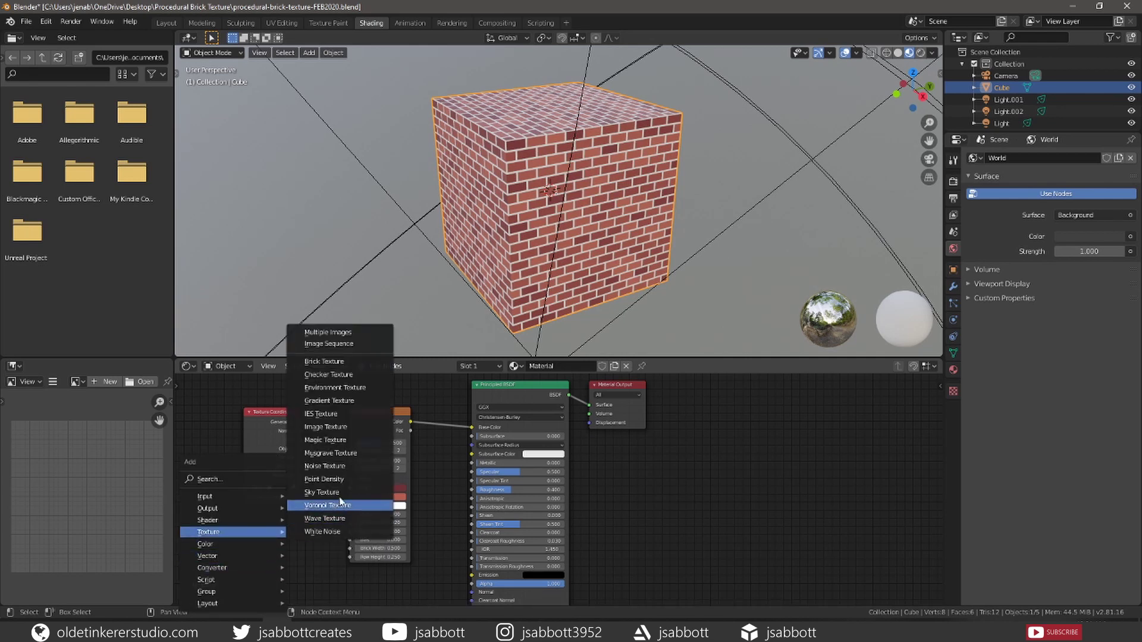
pyautogui.click(341, 466)
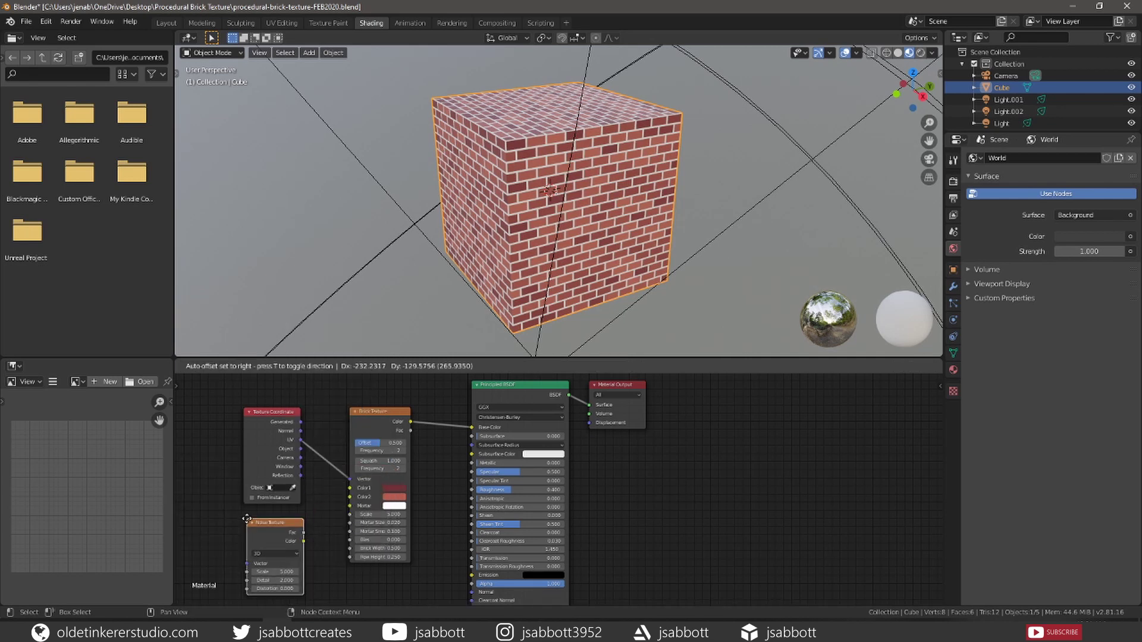
pyautogui.click(248, 520)
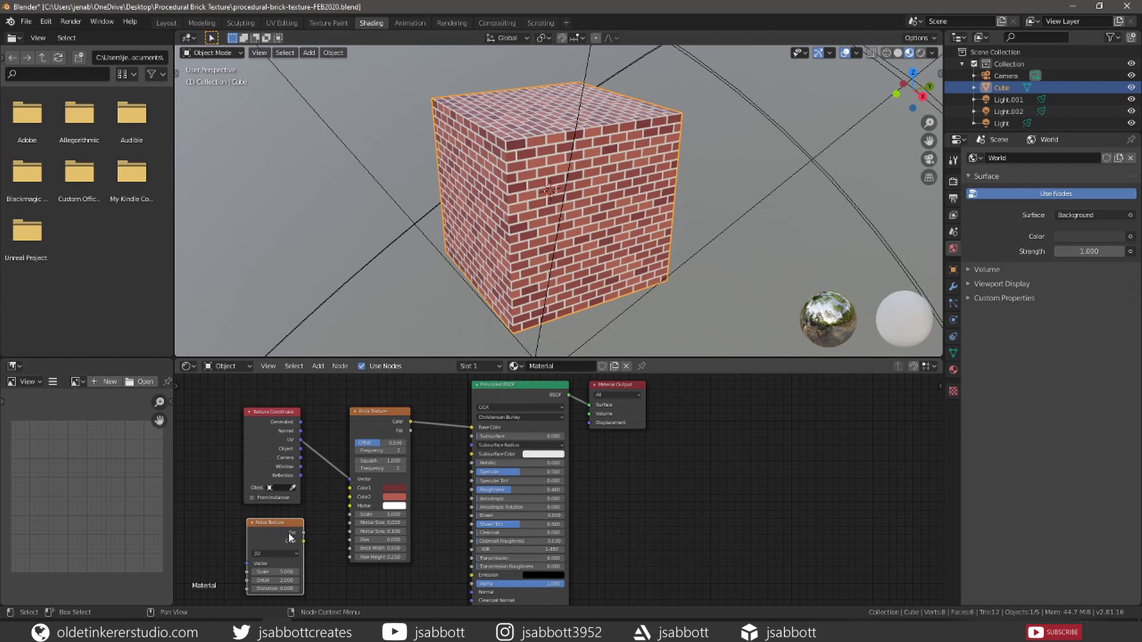
# Preview the noise on the cube by connecting the Noise Texture's Color output, followed by its Fac output, to Base Color
pyautogui.moveTo(315, 527); pyautogui.dragTo(475, 419, button='middle')
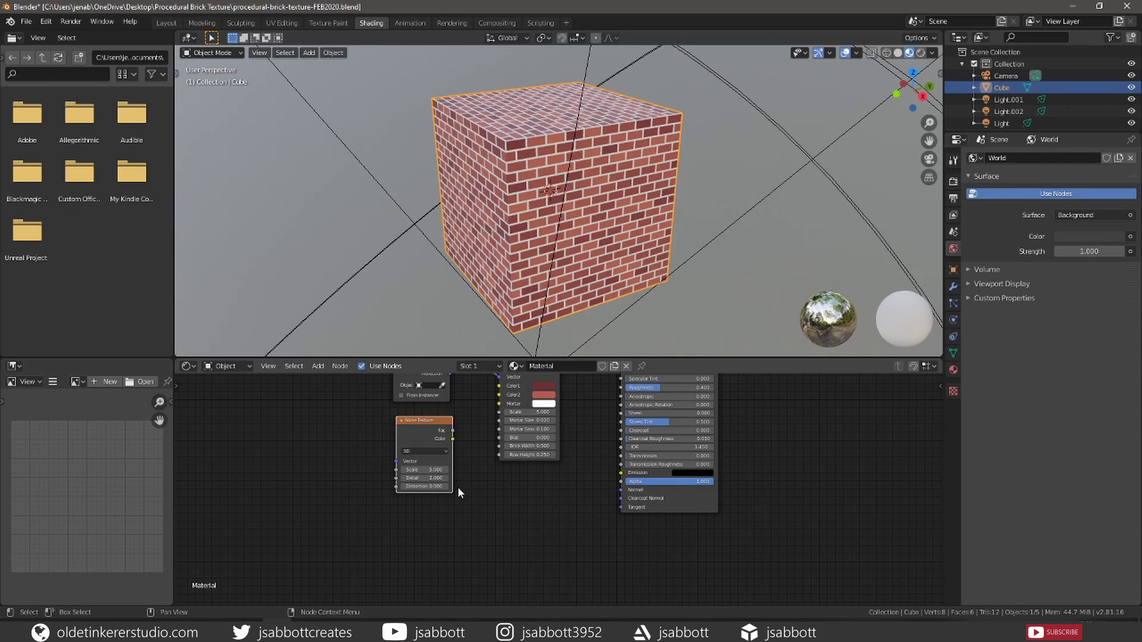
pyautogui.moveTo(458, 486); pyautogui.dragTo(453, 593, button='middle')
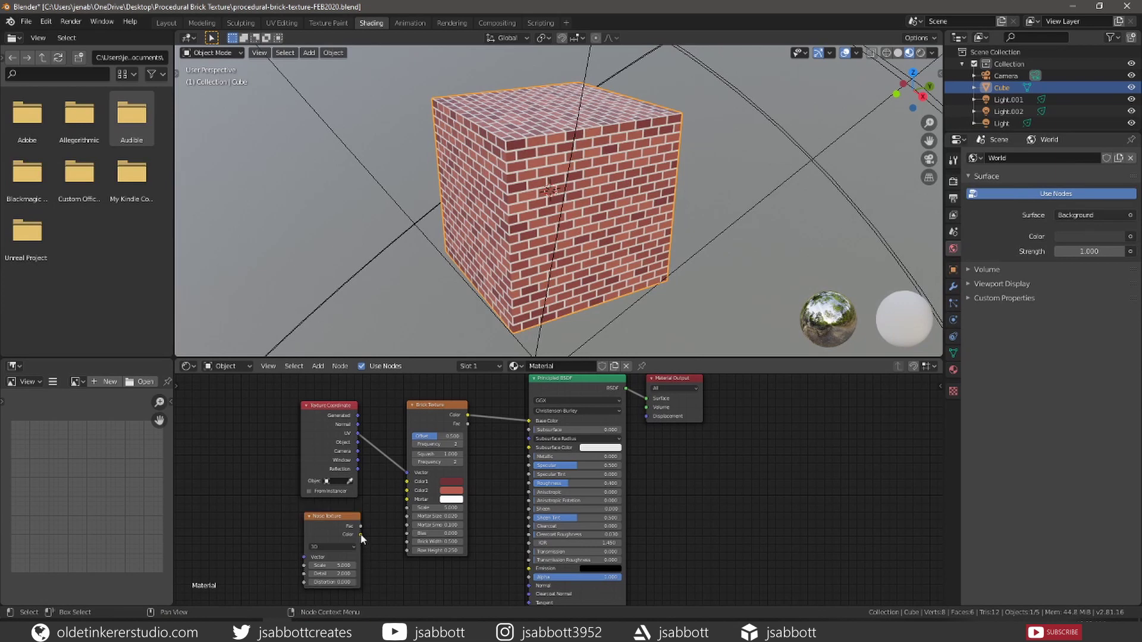
pyautogui.moveTo(360, 535); pyautogui.dragTo(528, 421)
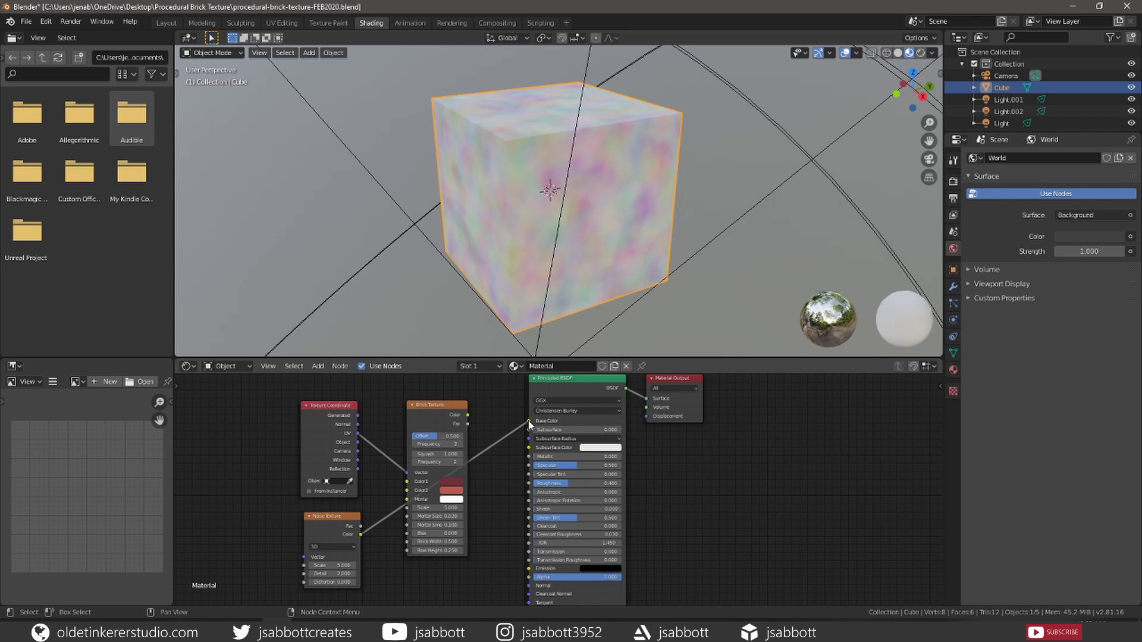
pyautogui.click(361, 529)
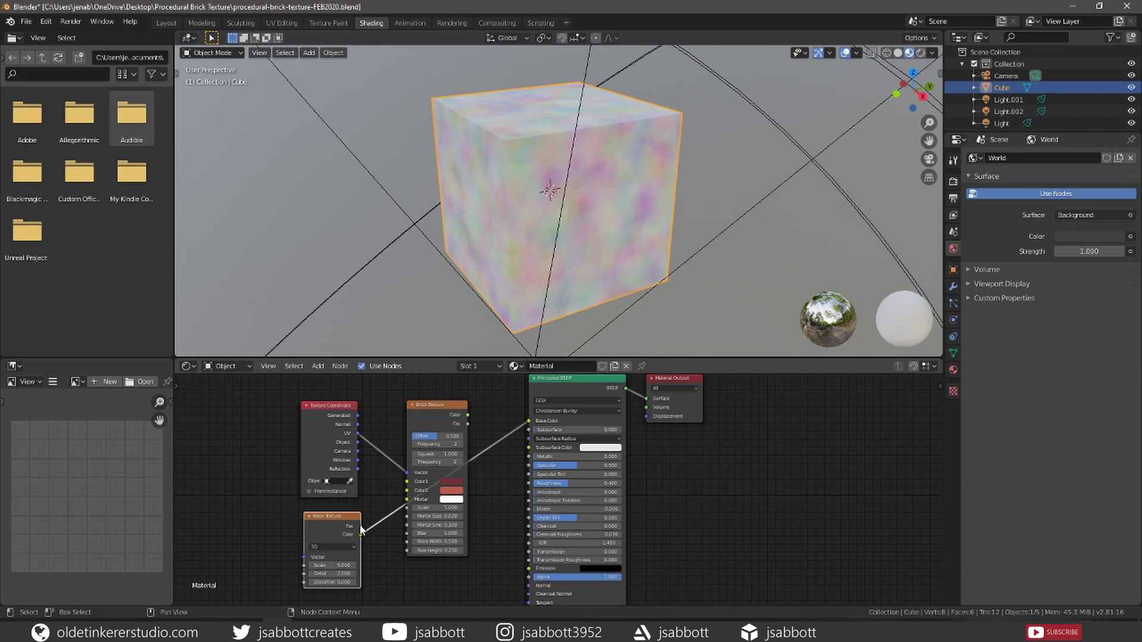
pyautogui.moveTo(361, 529); pyautogui.dragTo(527, 424)
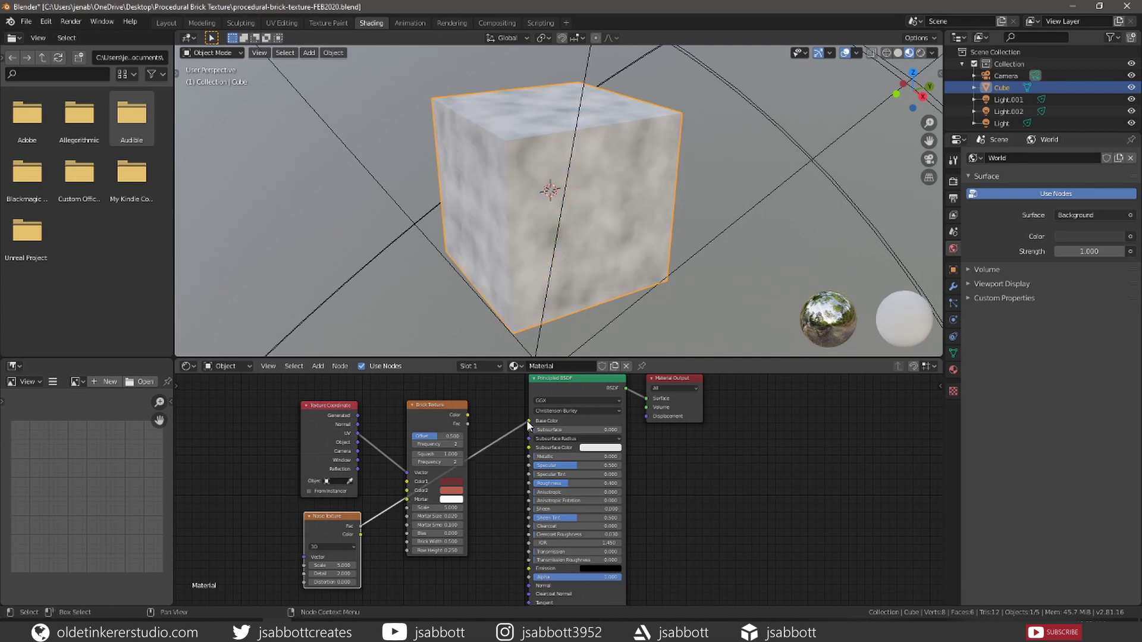
# Set the Noise Texture's Scale to 500
pyautogui.doubleClick(337, 566)
pyautogui.write('5.00')
pyautogui.press('Return')
pyautogui.press('KP_0')
pyautogui.scroll(4, 572, 195)
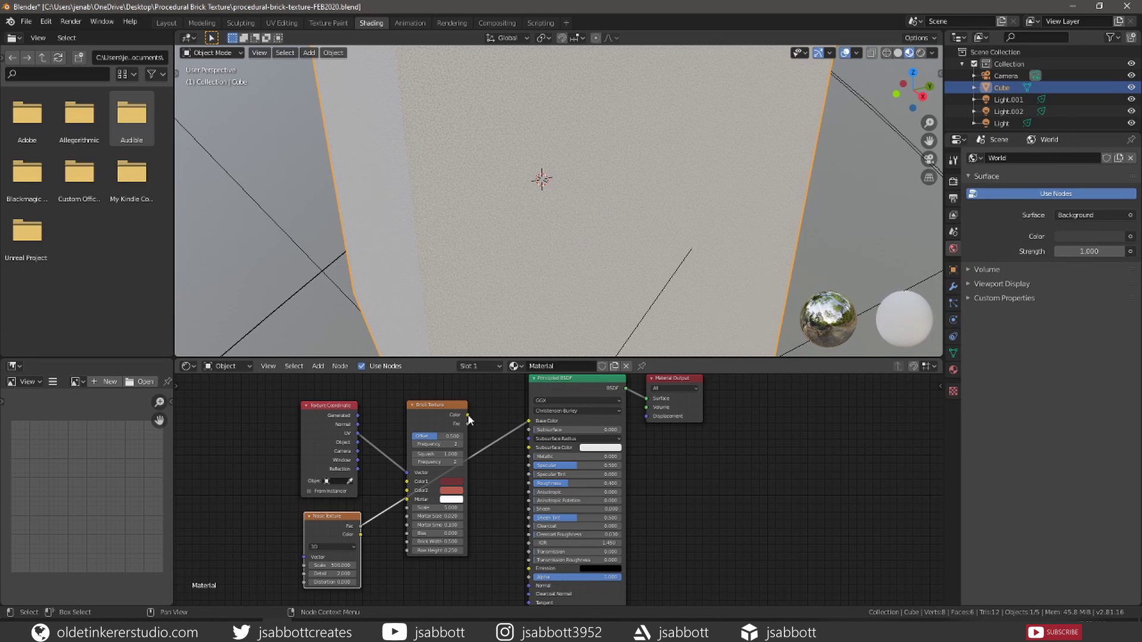
# Reconnect the Brick Texture's Color output to Base Color and link the Noise Texture's Fac output to Color1 and Color2
pyautogui.moveTo(467, 415); pyautogui.dragTo(530, 421)
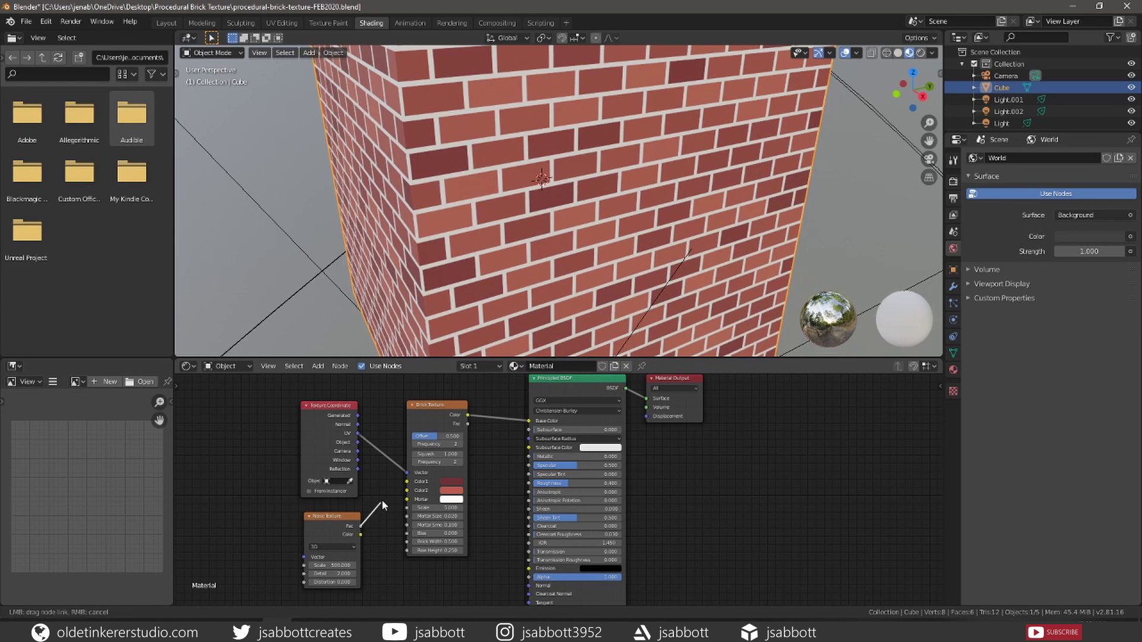
pyautogui.moveTo(361, 526); pyautogui.dragTo(407, 481)
pyautogui.moveTo(361, 526); pyautogui.dragTo(408, 493)
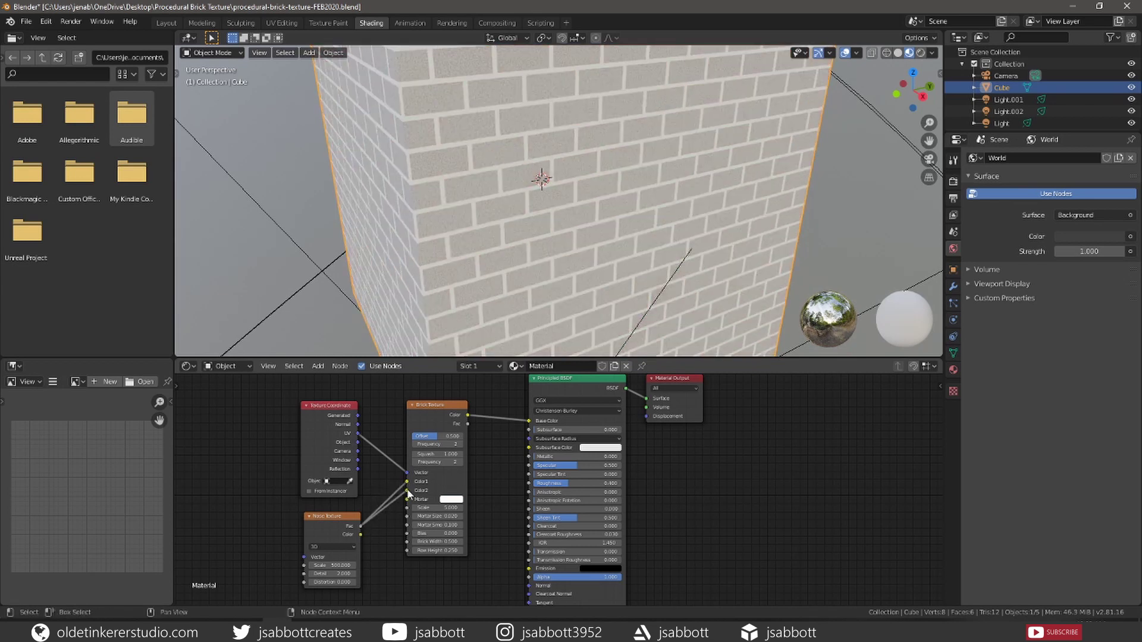
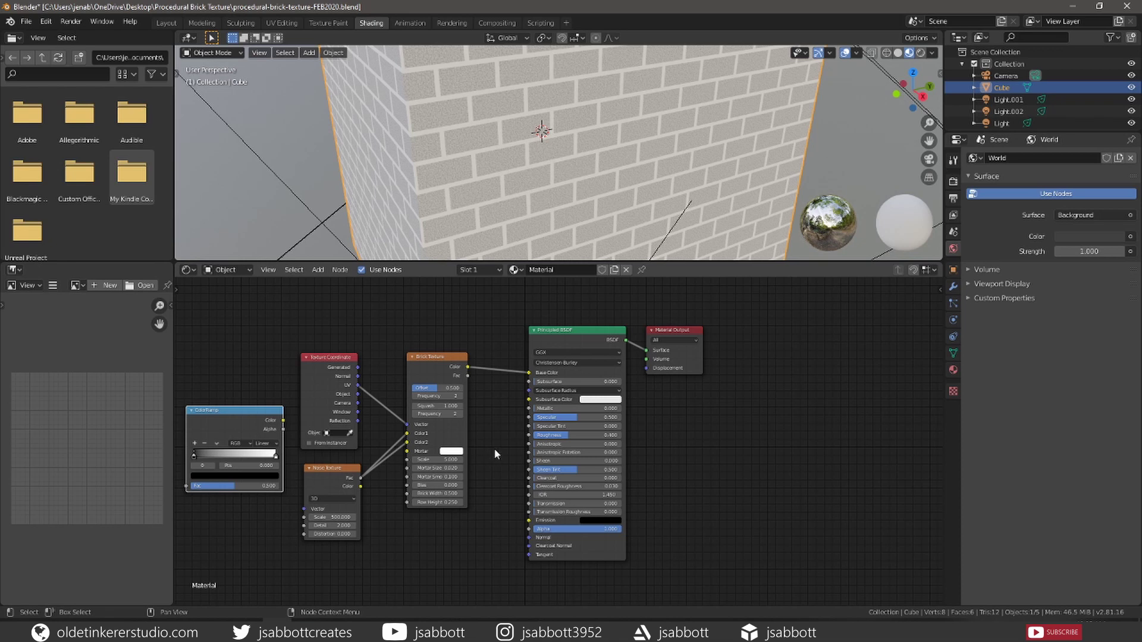
# Insert the ColorRamp node into the link from the Noise Texture's Fac to Color2 and align the Noise Texture node beside it
pyautogui.scroll(4, 493, 448)
pyautogui.moveTo(478, 452); pyautogui.dragTo(659, 383, button='middle')
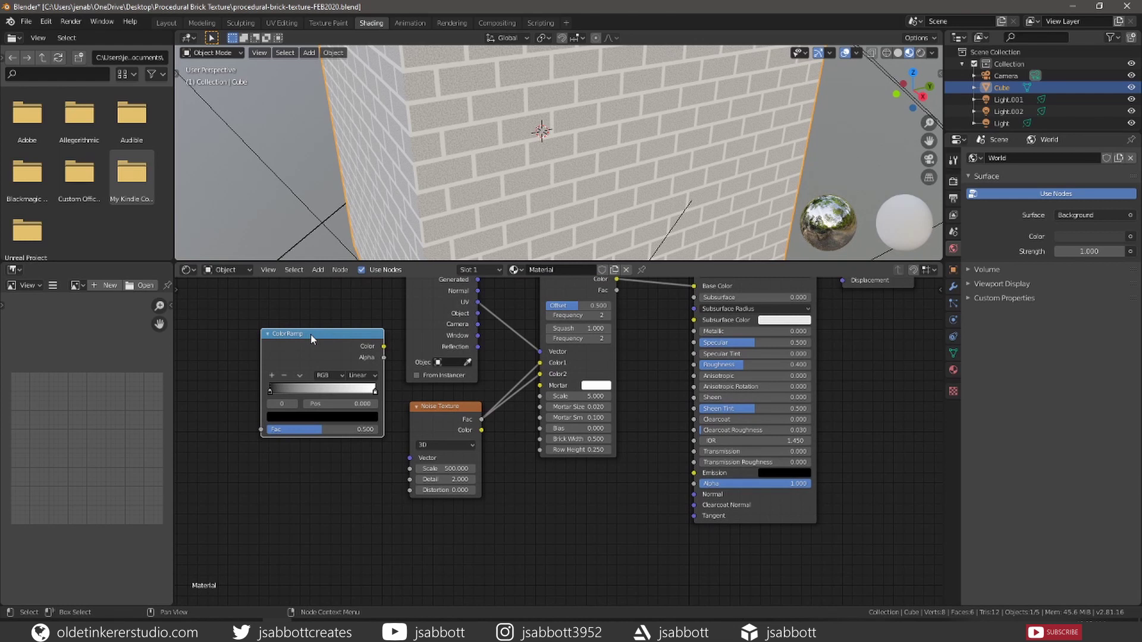
pyautogui.moveTo(310, 334); pyautogui.dragTo(586, 450)
pyautogui.moveTo(464, 409); pyautogui.dragTo(458, 445)
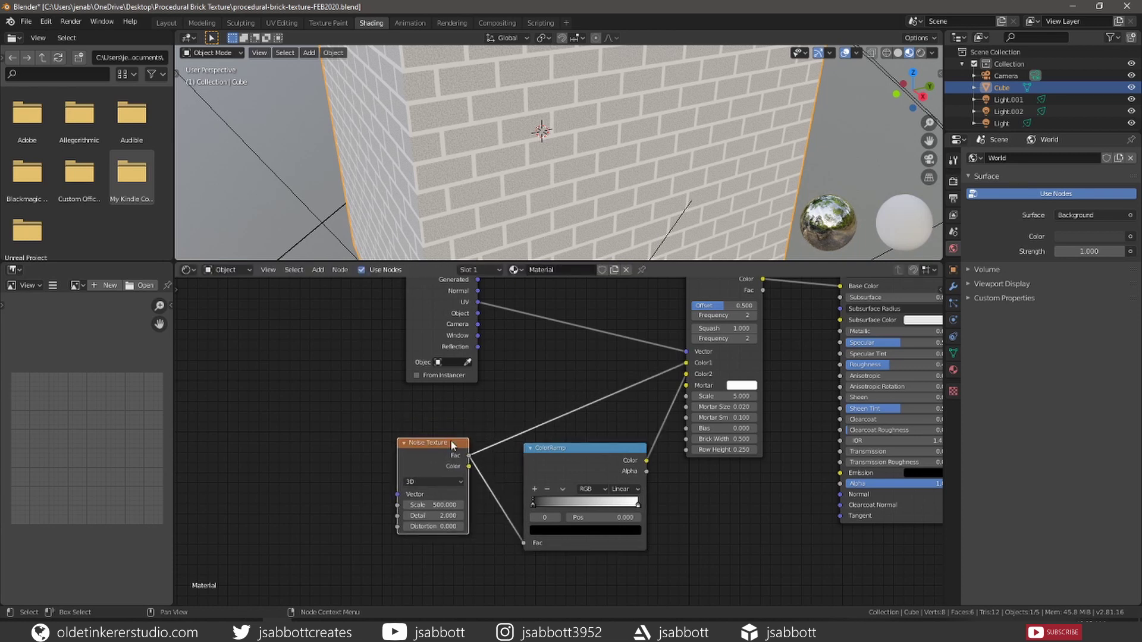
# Set the color of the ColorRamp's white stop to hex b55b51
pyautogui.click(638, 506)
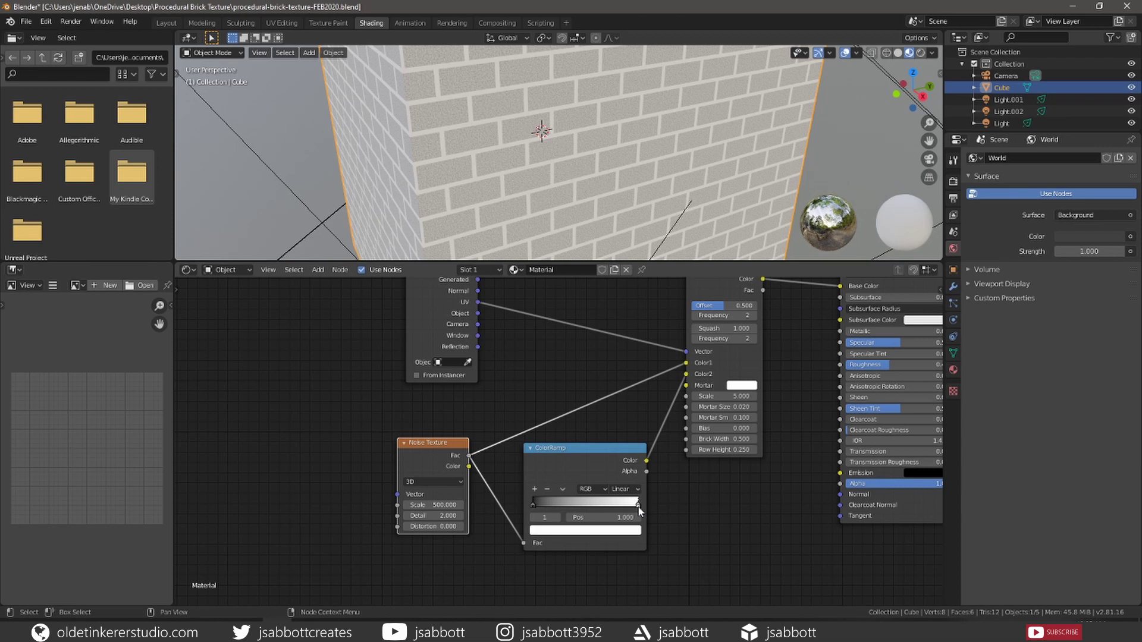
pyautogui.click(613, 531)
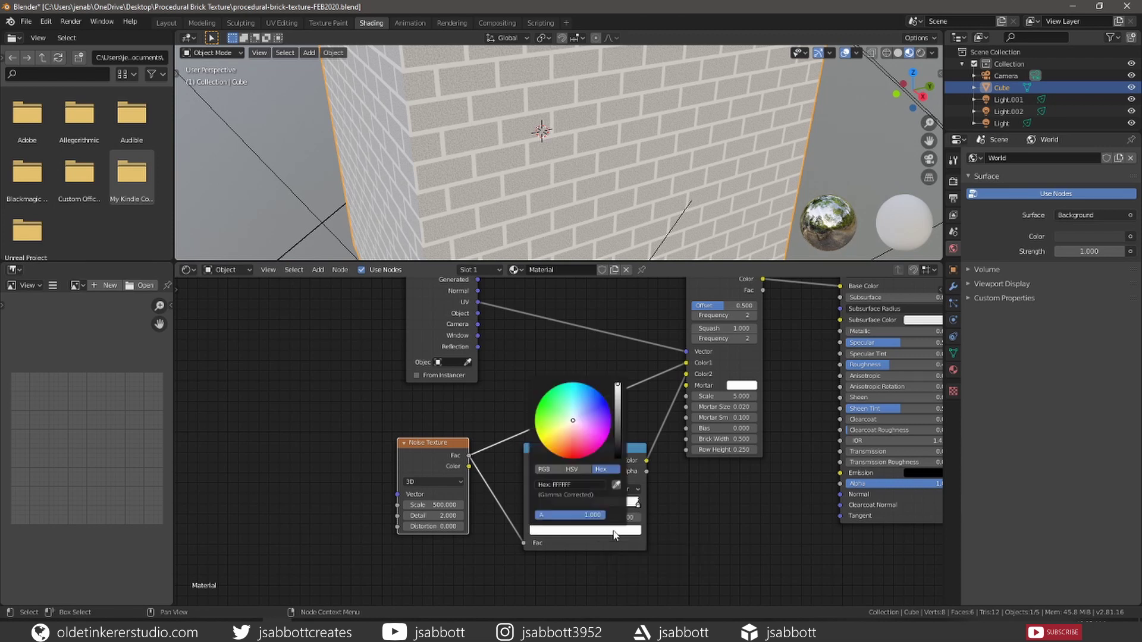
pyautogui.click(578, 484)
pyautogui.write('b55b51')
pyautogui.press('Return')
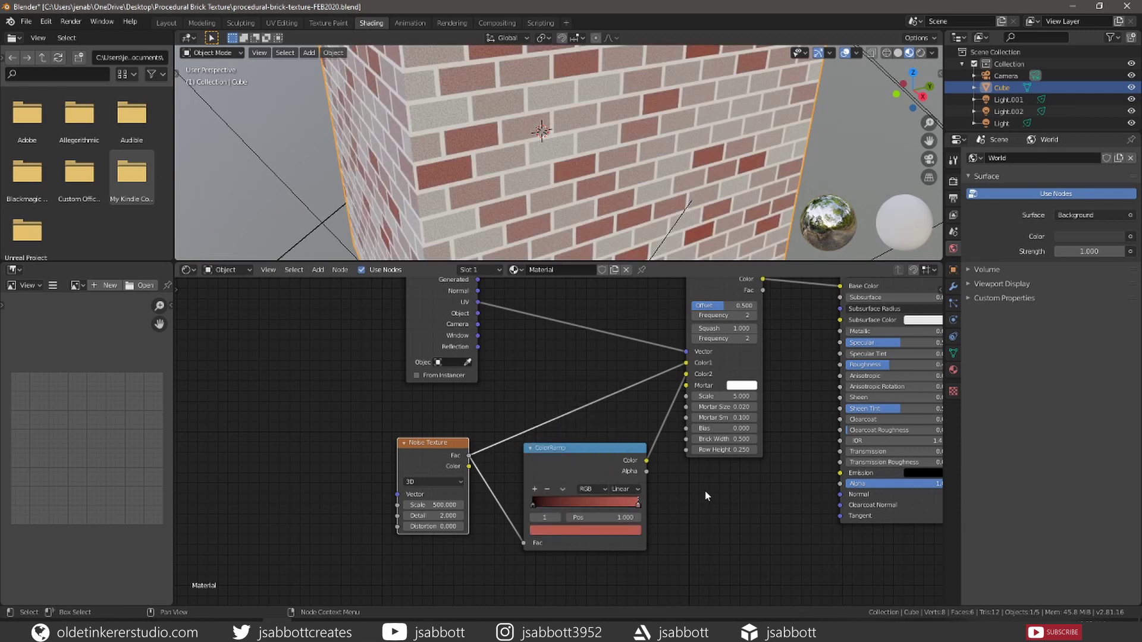
# Add a second ColorRamp node and insert it into the link from the Noise Texture's Fac to the Brick Texture's Color1
pyautogui.hotkey('shift', 'a')
pyautogui.moveTo(663, 505)
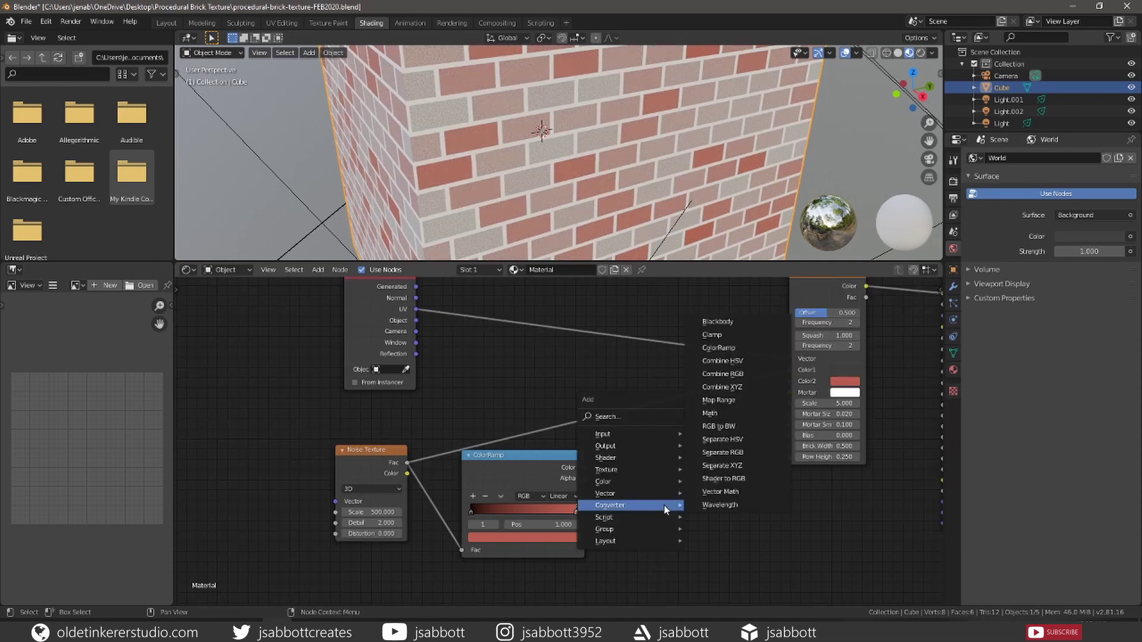
pyautogui.click(730, 349)
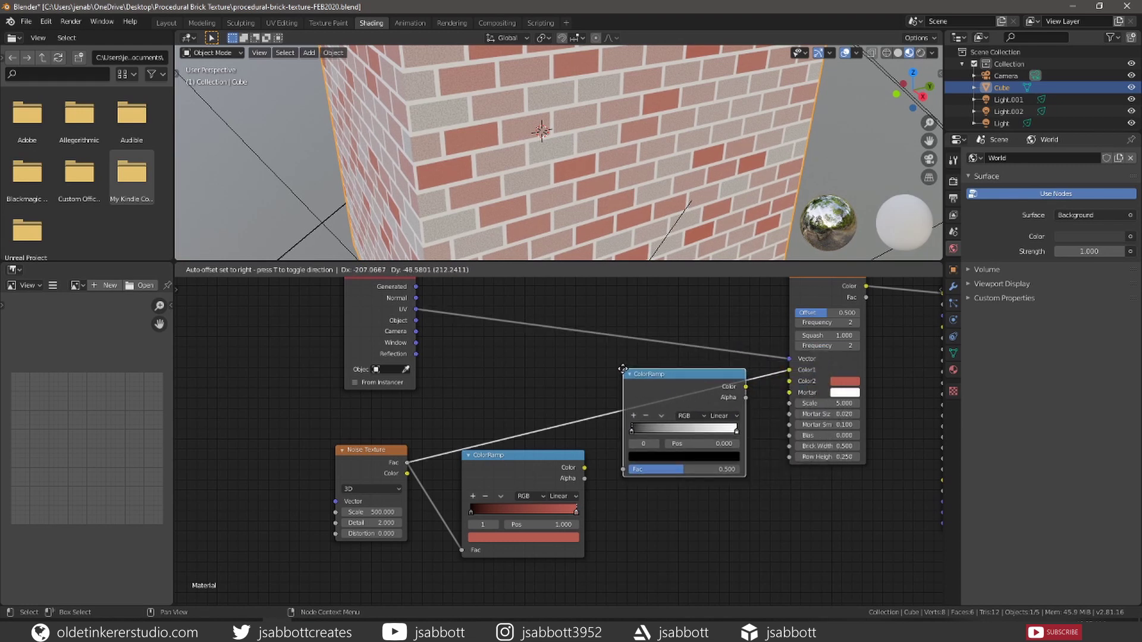
pyautogui.click(621, 366)
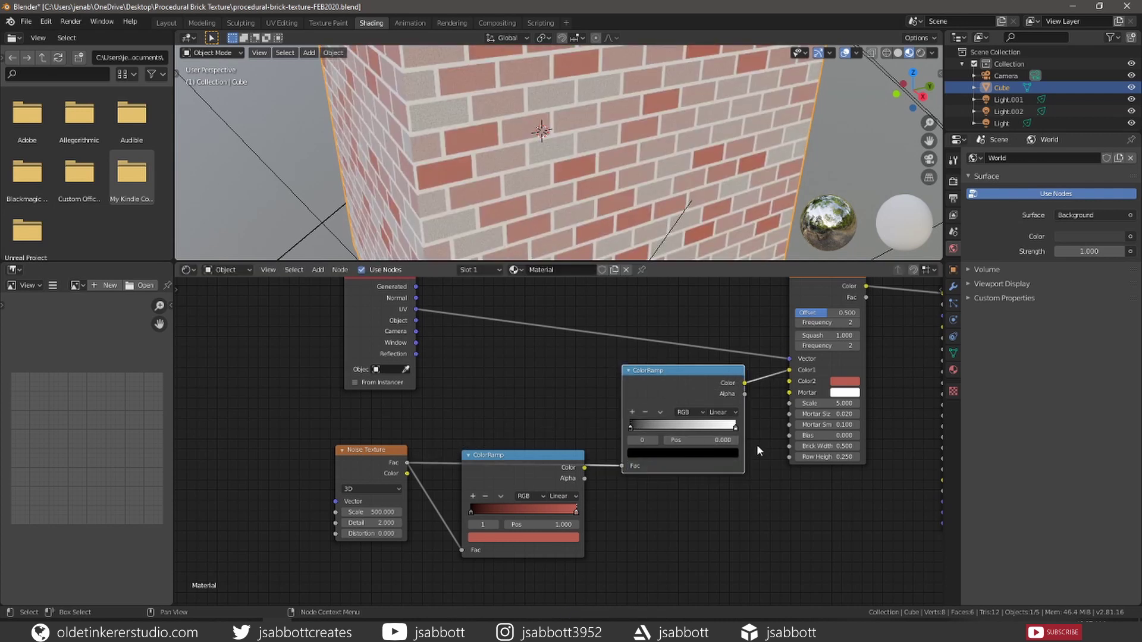
# Set the color of the second ColorRamp's white stop to hex 6d3137
pyautogui.click(736, 428)
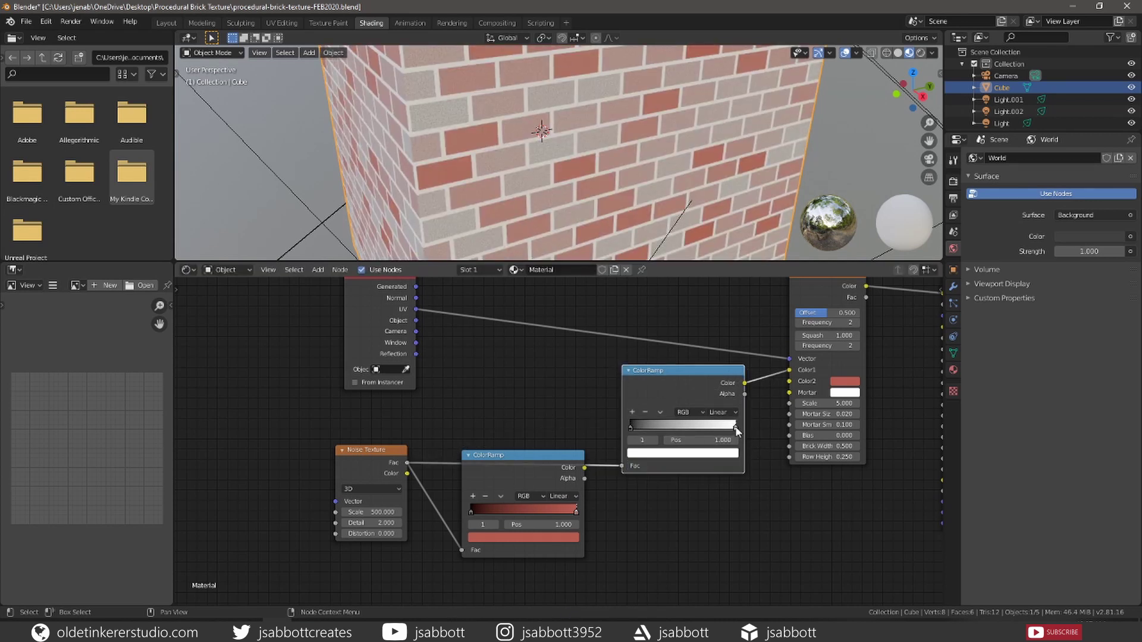
pyautogui.click(717, 454)
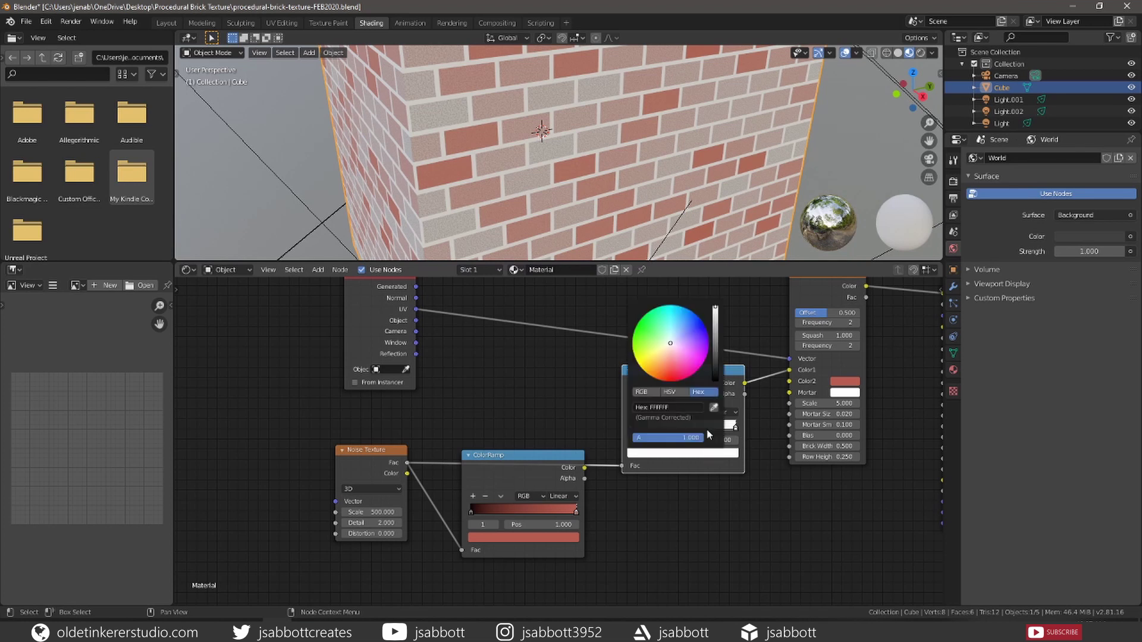
pyautogui.click(688, 407)
pyautogui.write('6d3137')
pyautogui.press('Return')
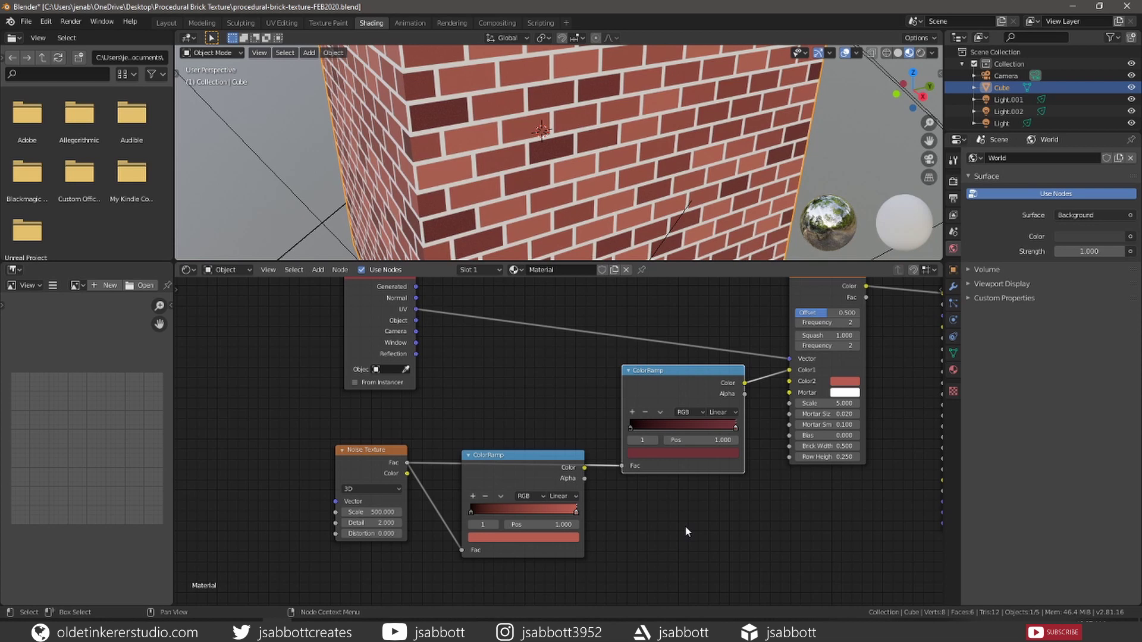
# Add a second Noise Texture node below the ColorRamps and link its Fac output to the Brick Texture's Mortar Smooth input
pyautogui.hotkey('shift', 'a')
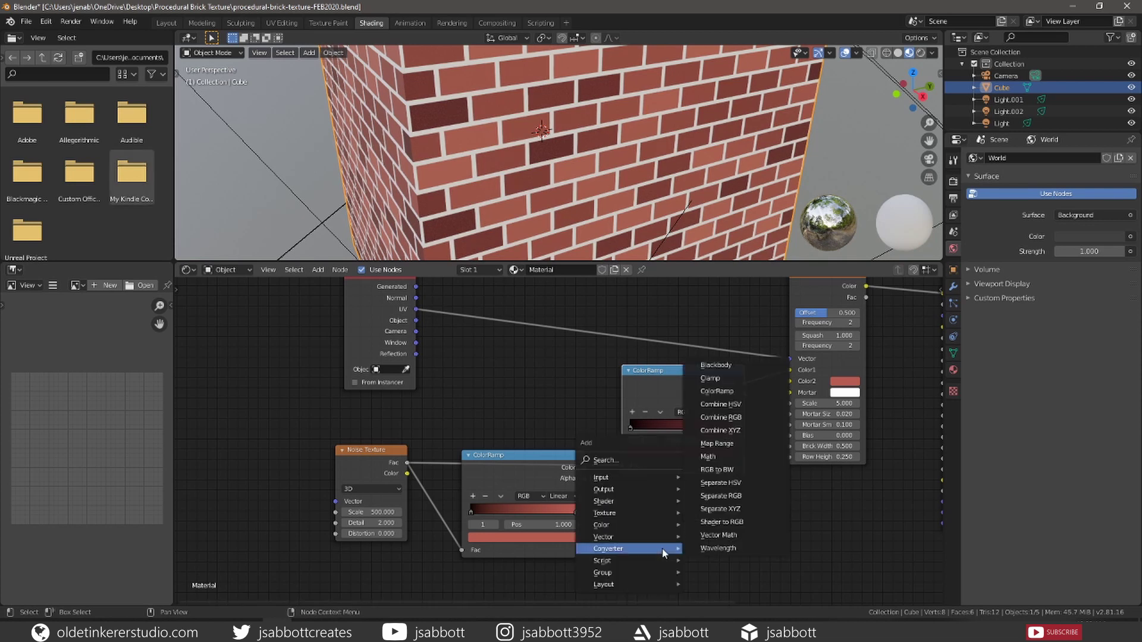
pyautogui.moveTo(655, 513)
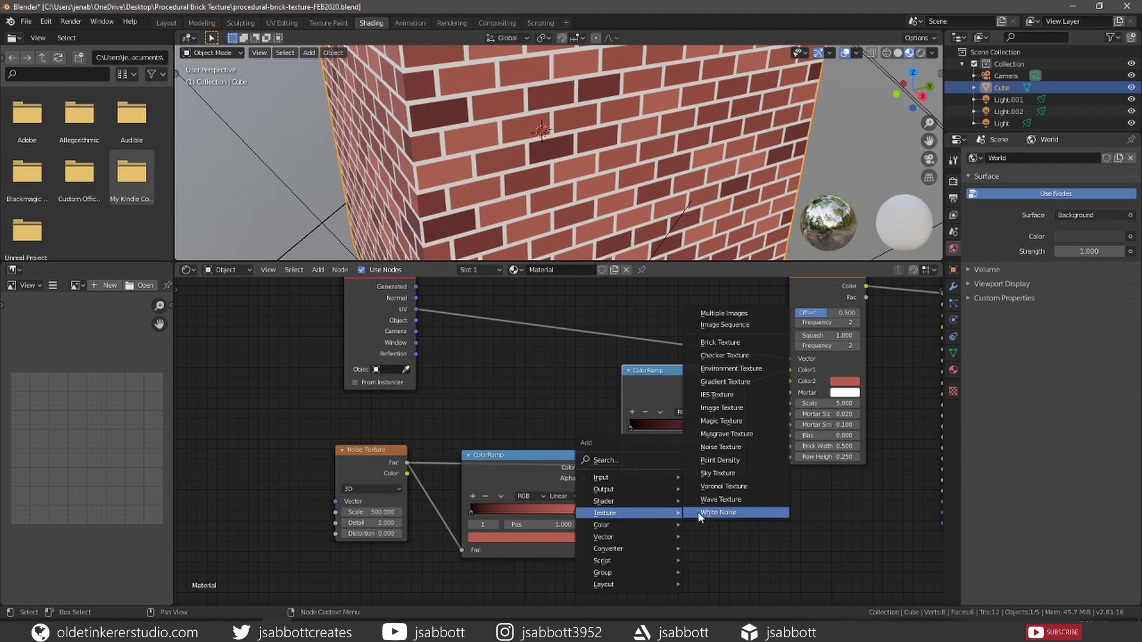
pyautogui.click(720, 447)
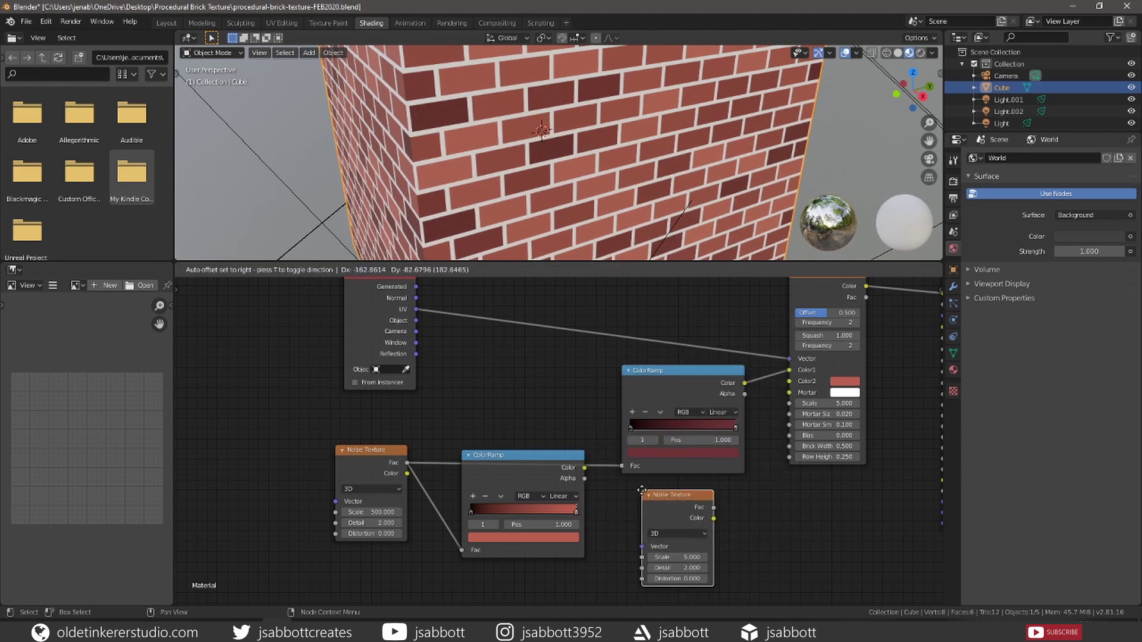
pyautogui.click(642, 490)
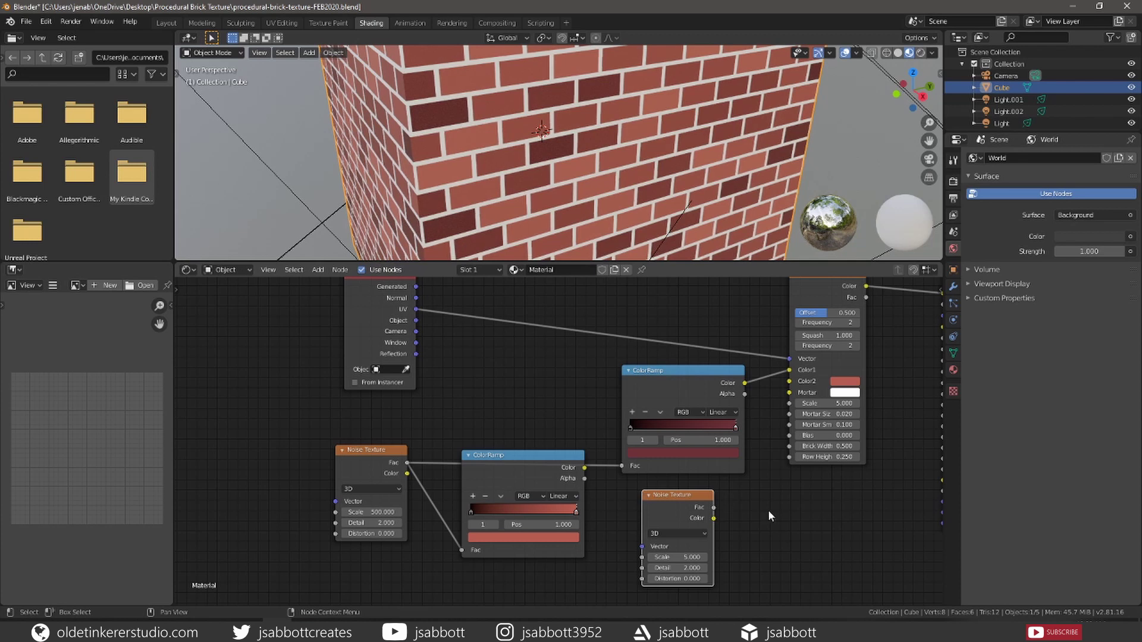
pyautogui.moveTo(784, 512); pyautogui.dragTo(570, 515, button='middle')
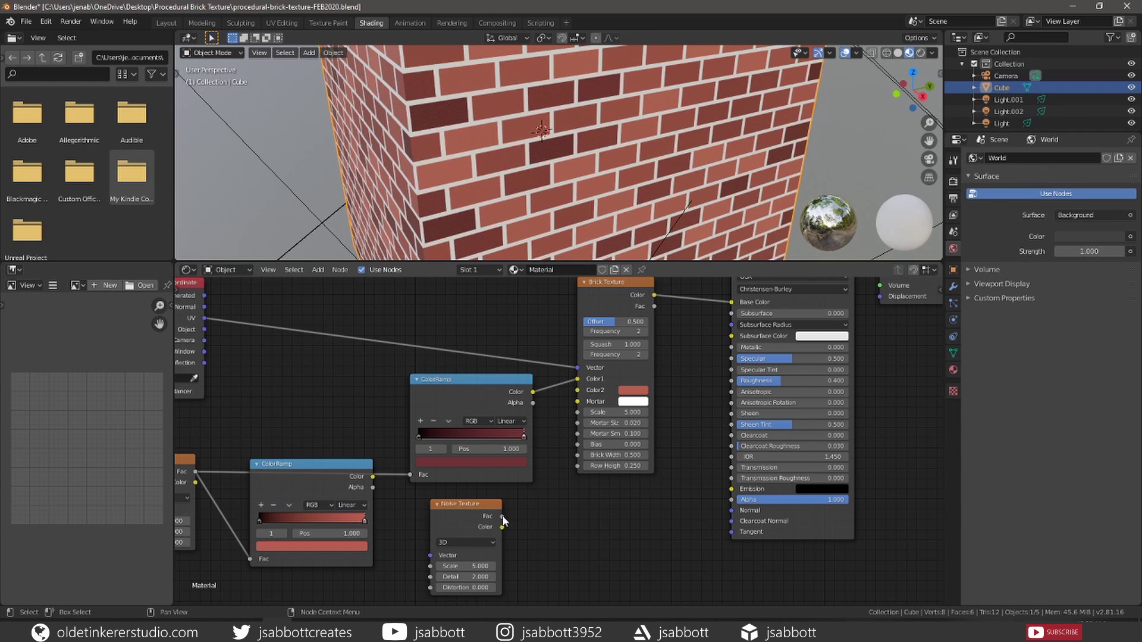
pyautogui.moveTo(502, 517); pyautogui.dragTo(578, 432)
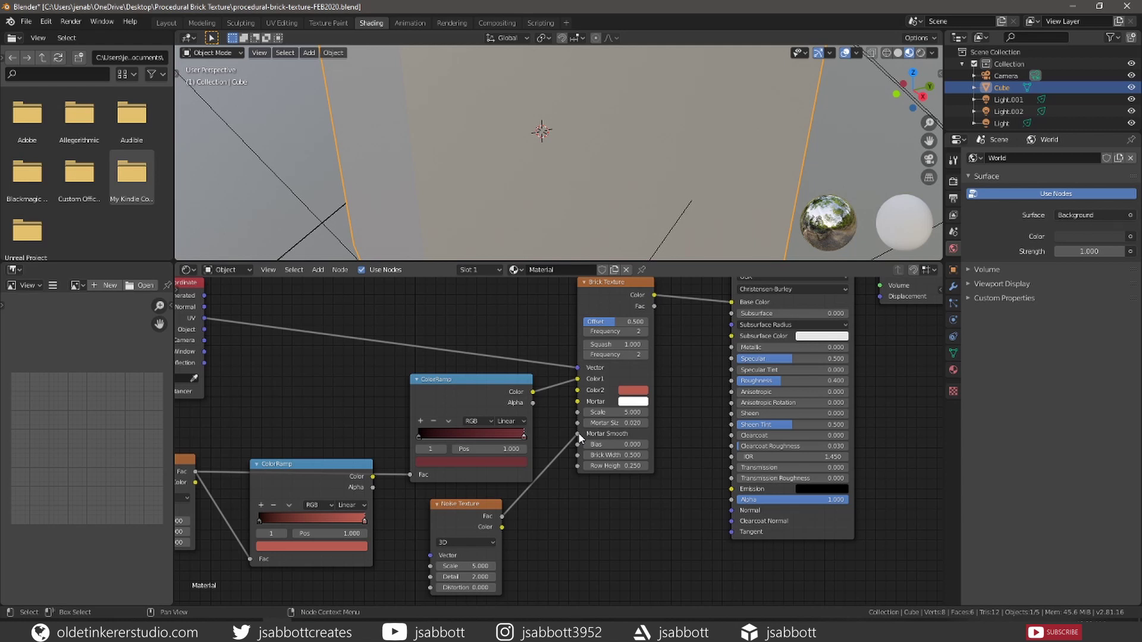
# Set the second Noise Texture's Scale to 500 and inspect the mortar edges on the cube up close
pyautogui.click(469, 565)
pyautogui.write('50')
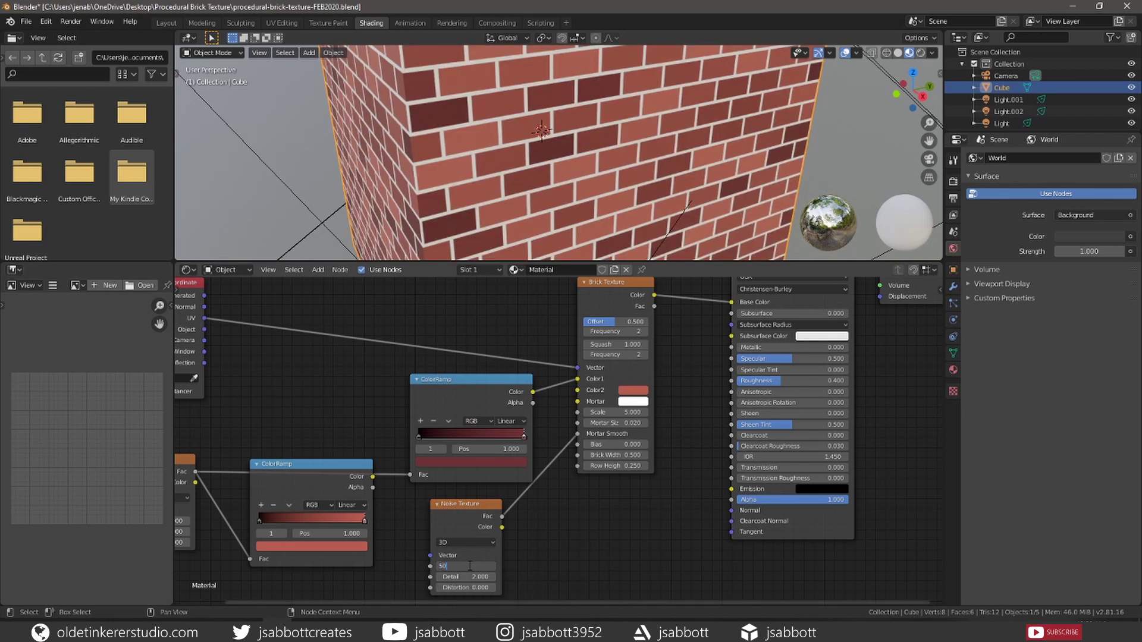
pyautogui.write('0')
pyautogui.press('Return')
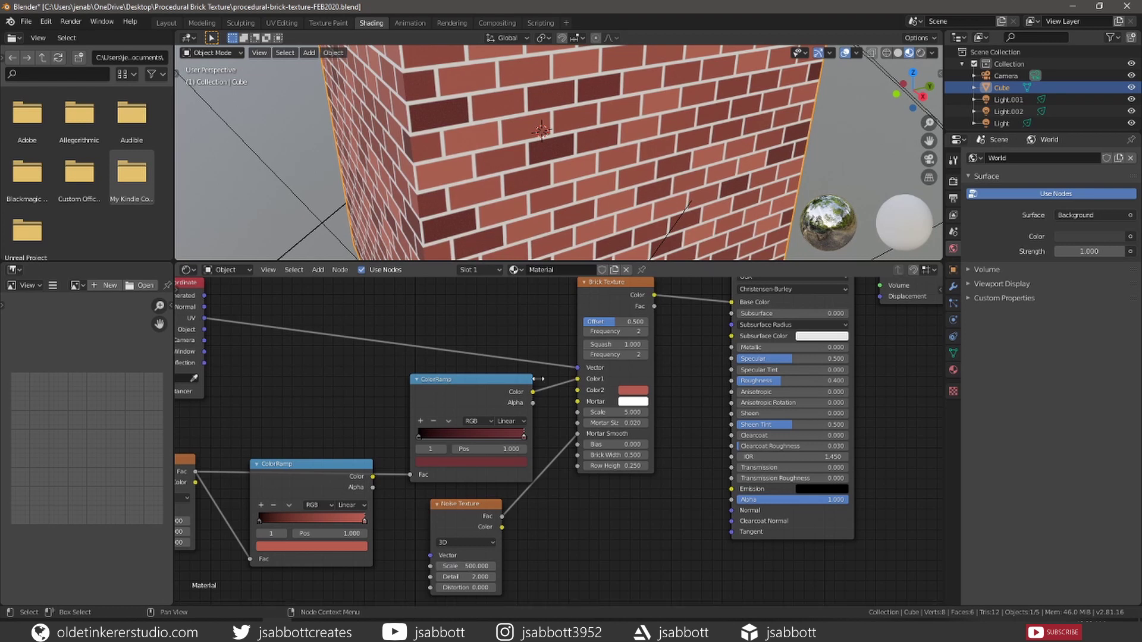
pyautogui.scroll(2, 515, 160)
pyautogui.scroll(1, 515, 159)
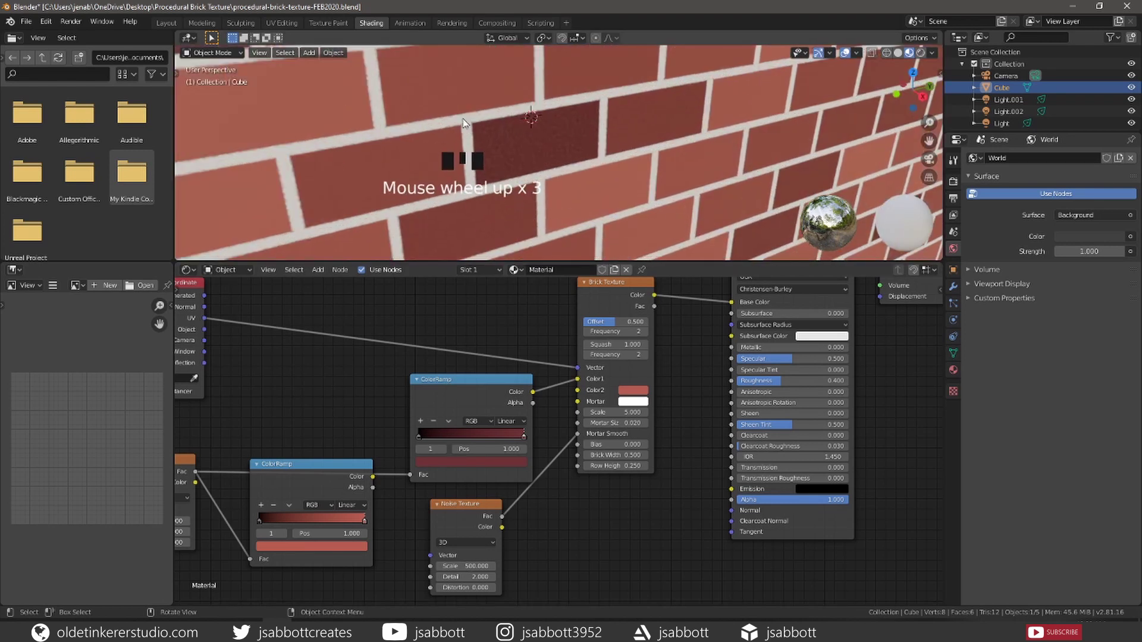
pyautogui.scroll(-1, 471, 177)
pyautogui.scroll(1, 472, 177)
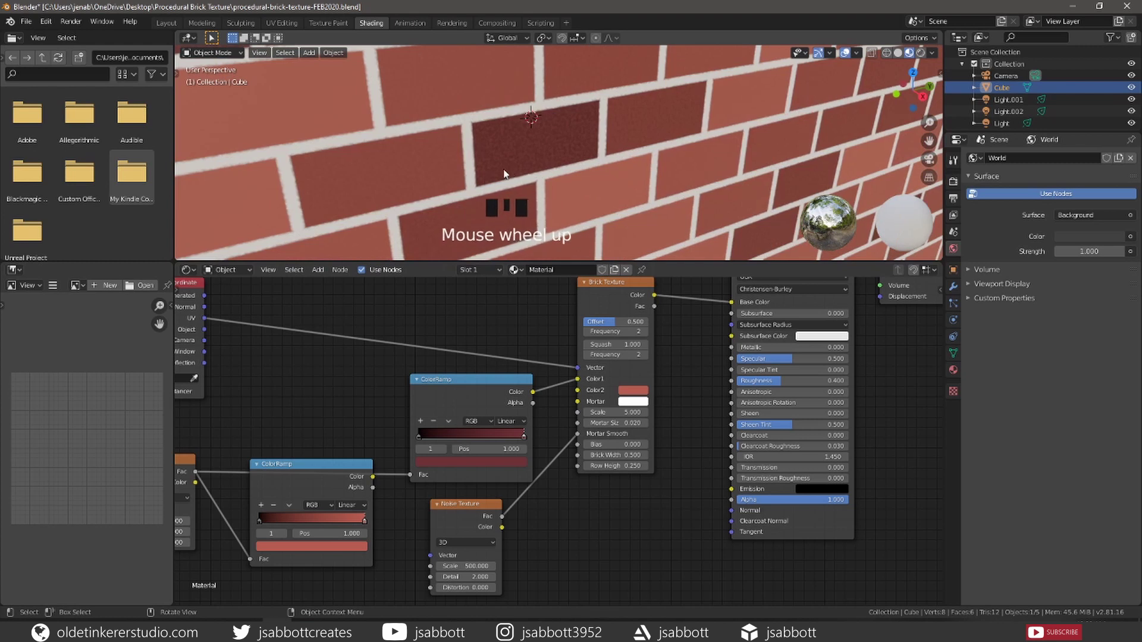
pyautogui.scroll(-1, 498, 176)
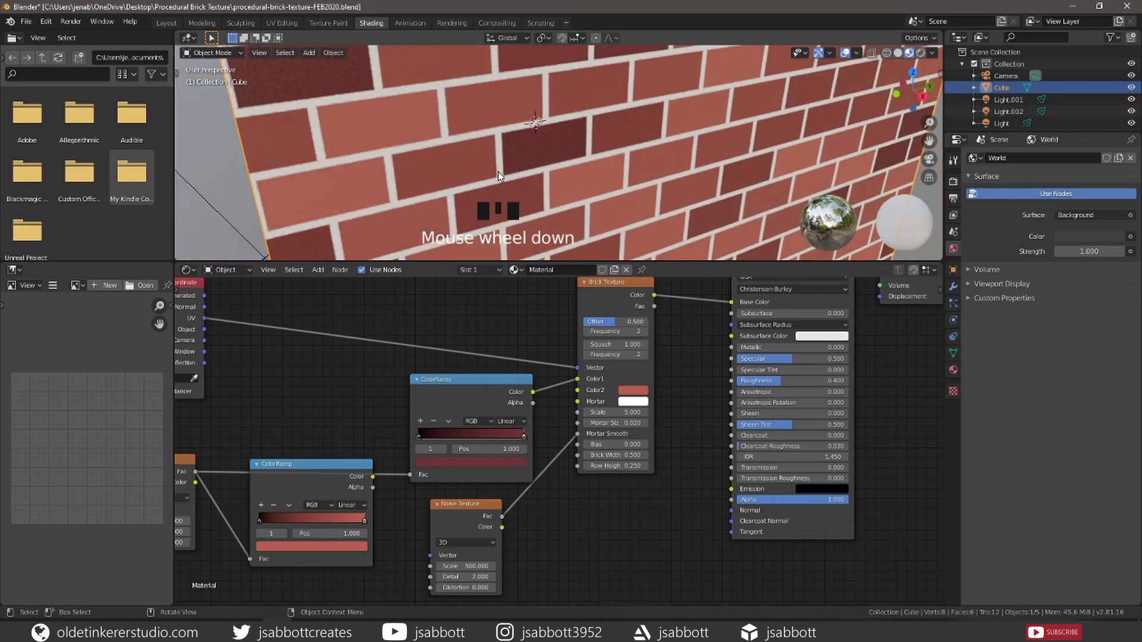
pyautogui.scroll(-1, 642, 511)
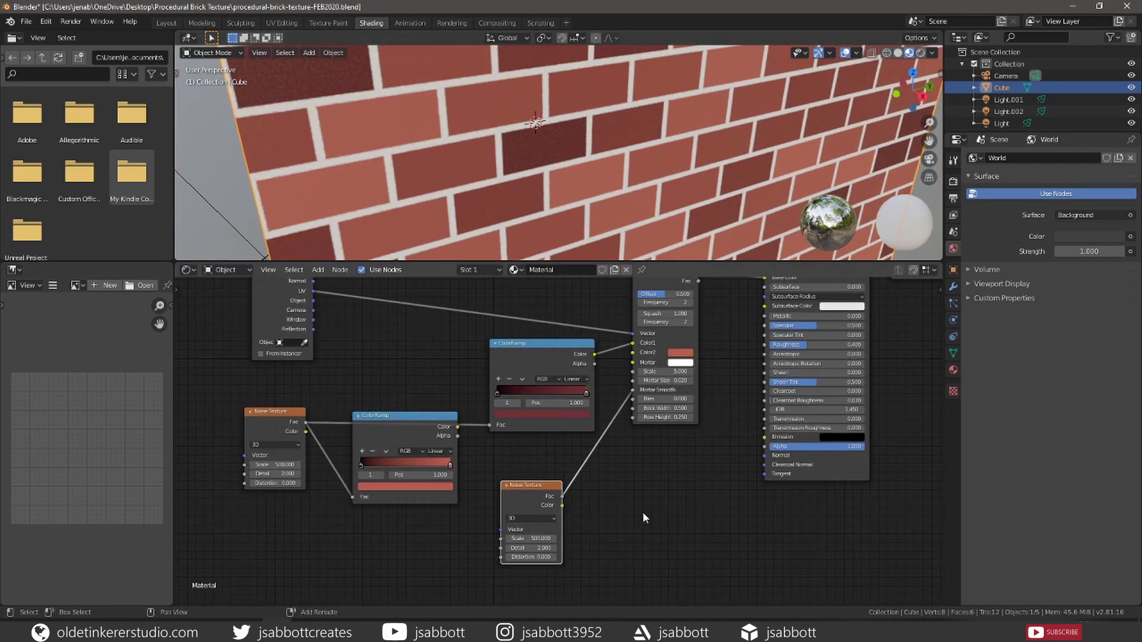
# Insert a third ColorRamp node between the second Noise Texture's Fac and Mortar Smooth, spacing it clear of the noise node
pyautogui.hotkey('shift', 'a')
pyautogui.moveTo(644, 517)
pyautogui.moveTo(657, 549)
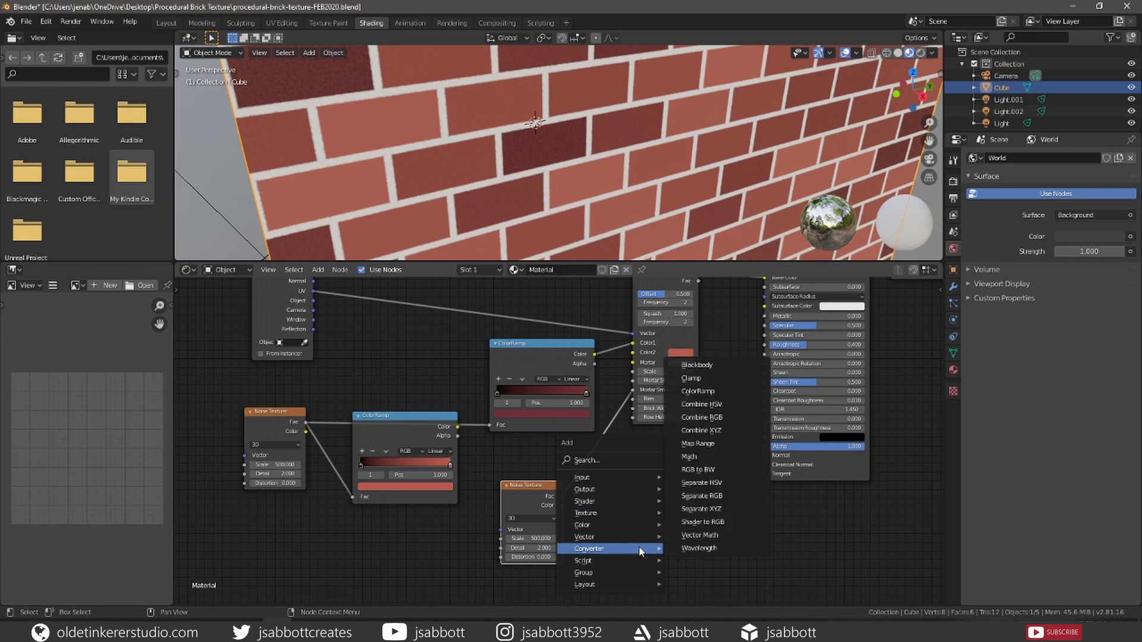
pyautogui.click(744, 392)
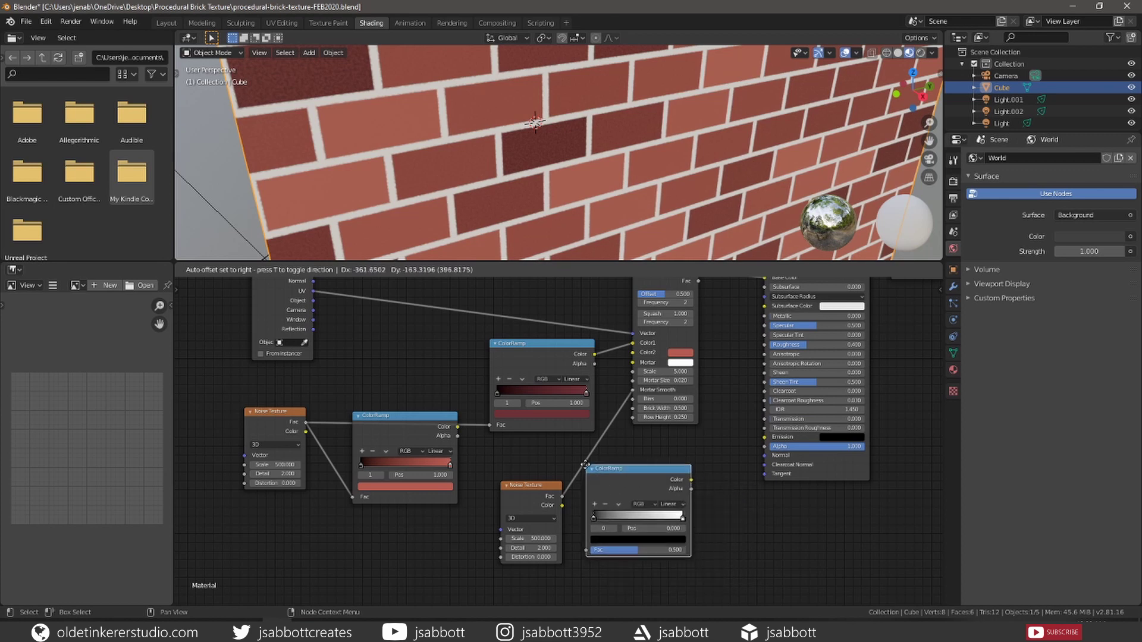
pyautogui.click(578, 453)
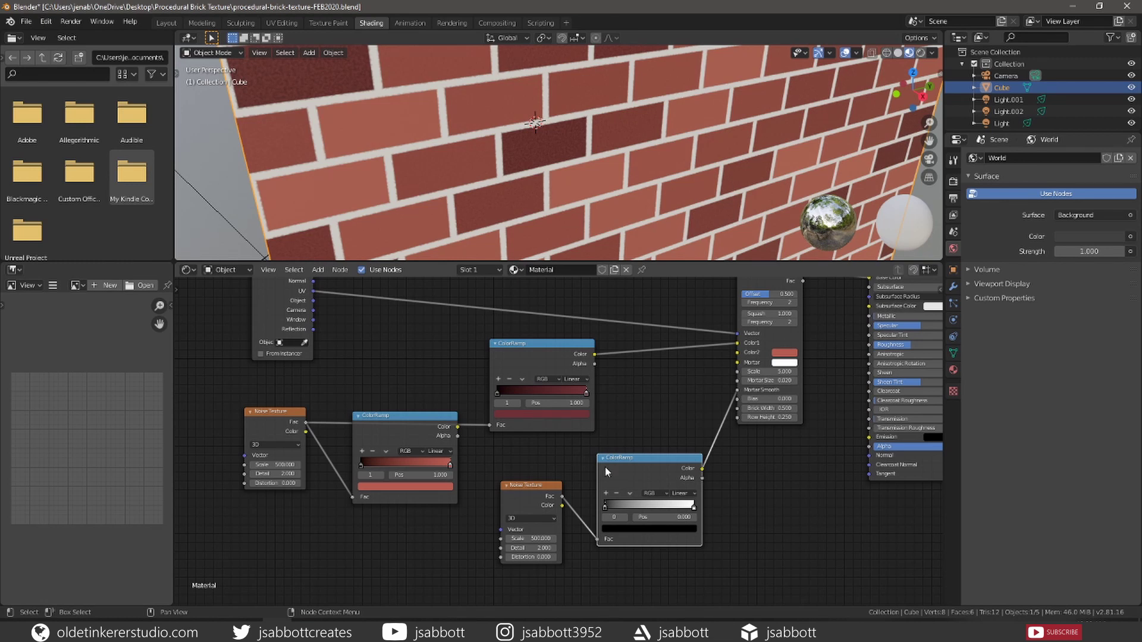
pyautogui.press('g')
pyautogui.click(616, 509)
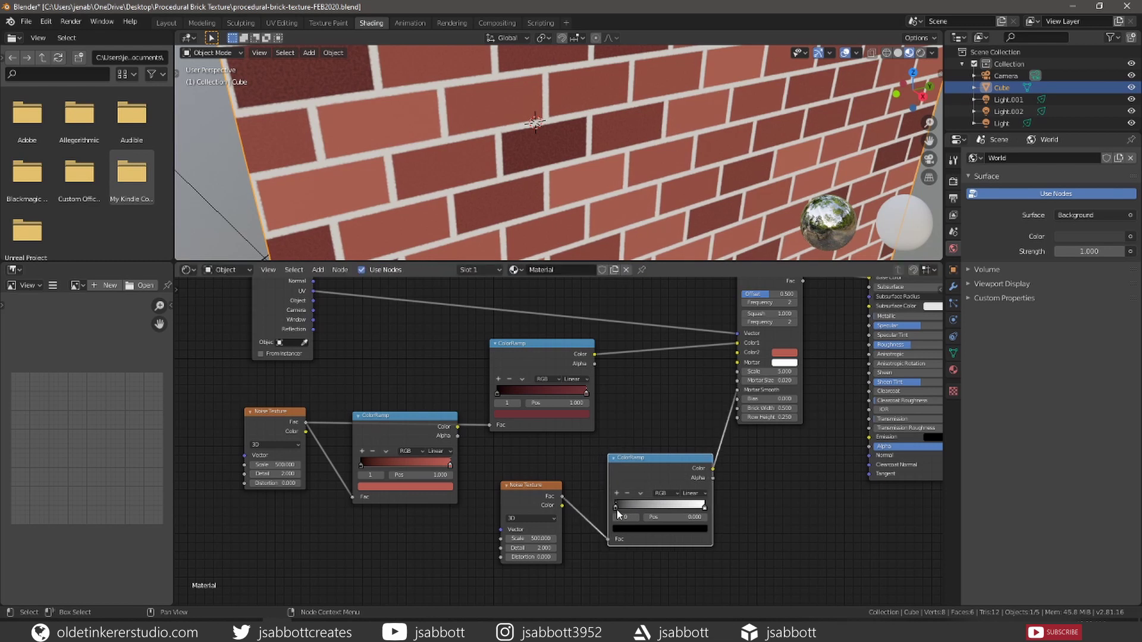
pyautogui.press('g')
pyautogui.click(613, 508)
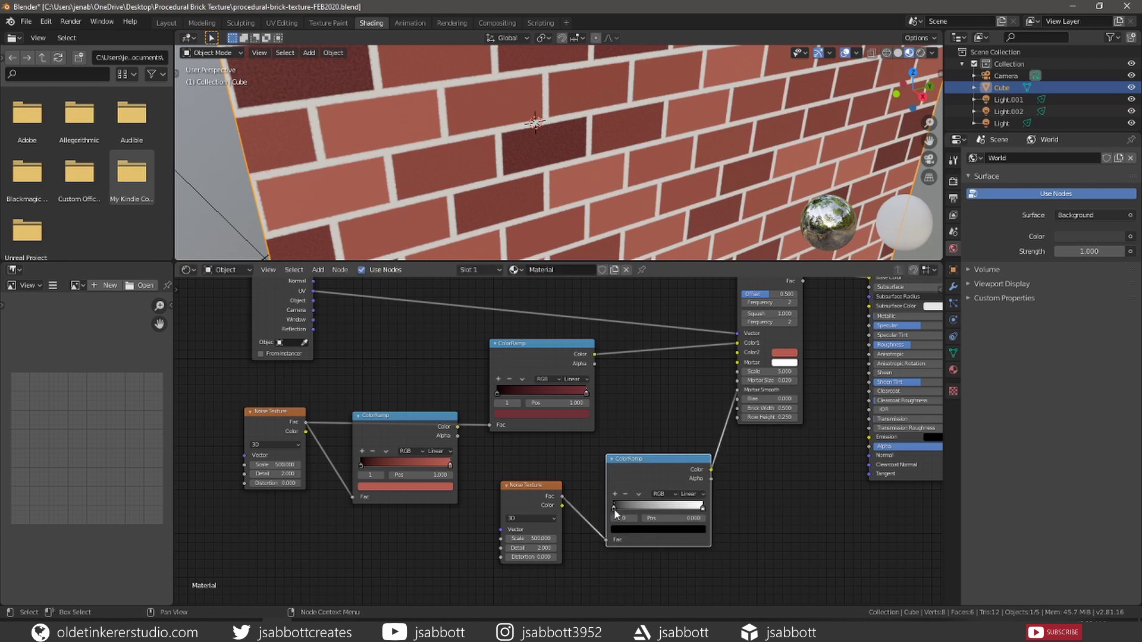
# Set the mortar ColorRamp's black stop position to 0.473 and its white stop position to 0.755
pyautogui.moveTo(614, 508); pyautogui.dragTo(676, 513)
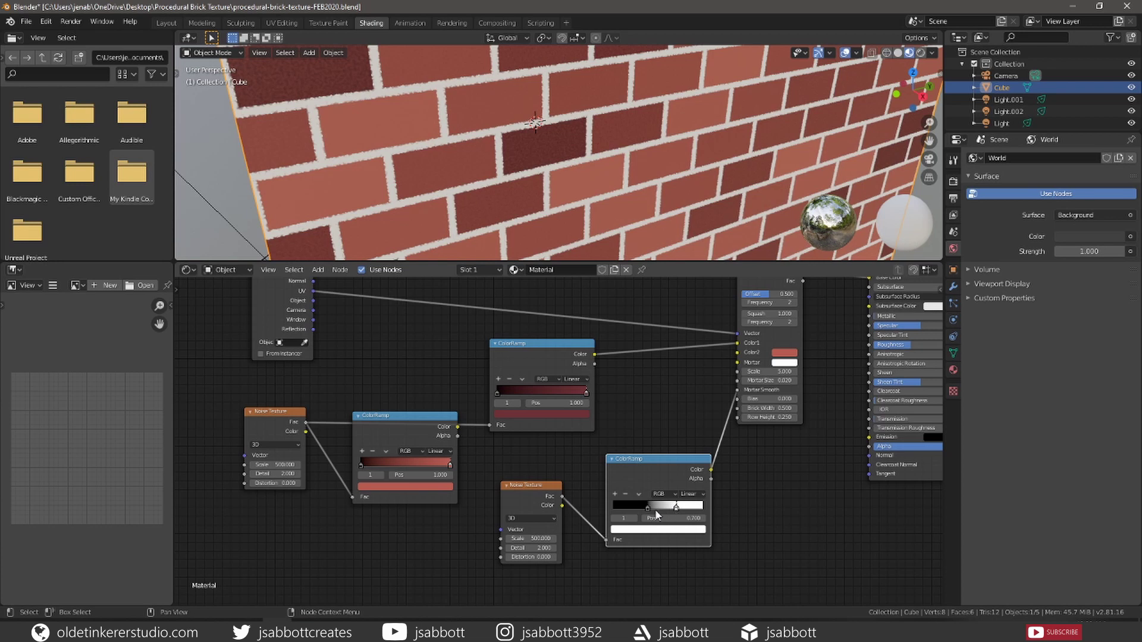
pyautogui.click(646, 508)
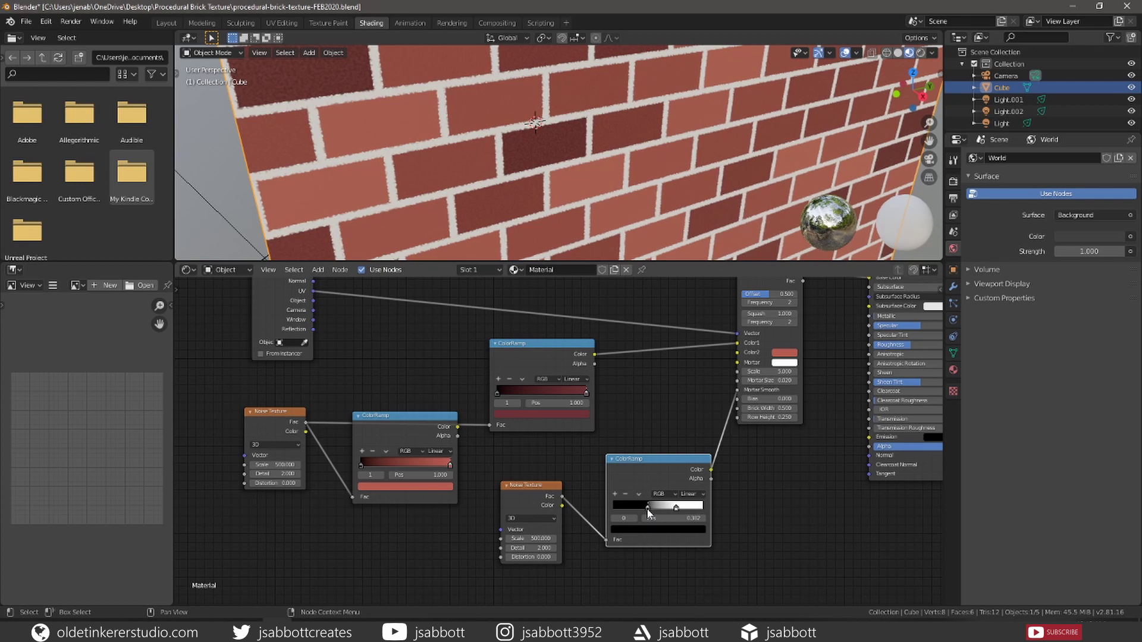
pyautogui.click(683, 520)
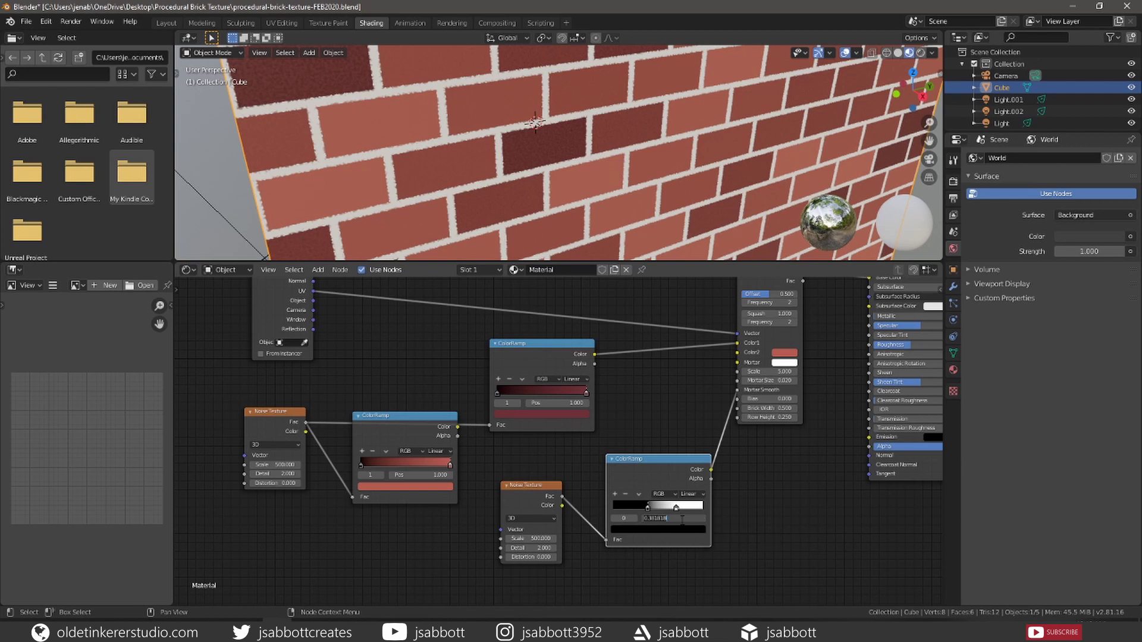
pyautogui.write('0.473')
pyautogui.press('Return')
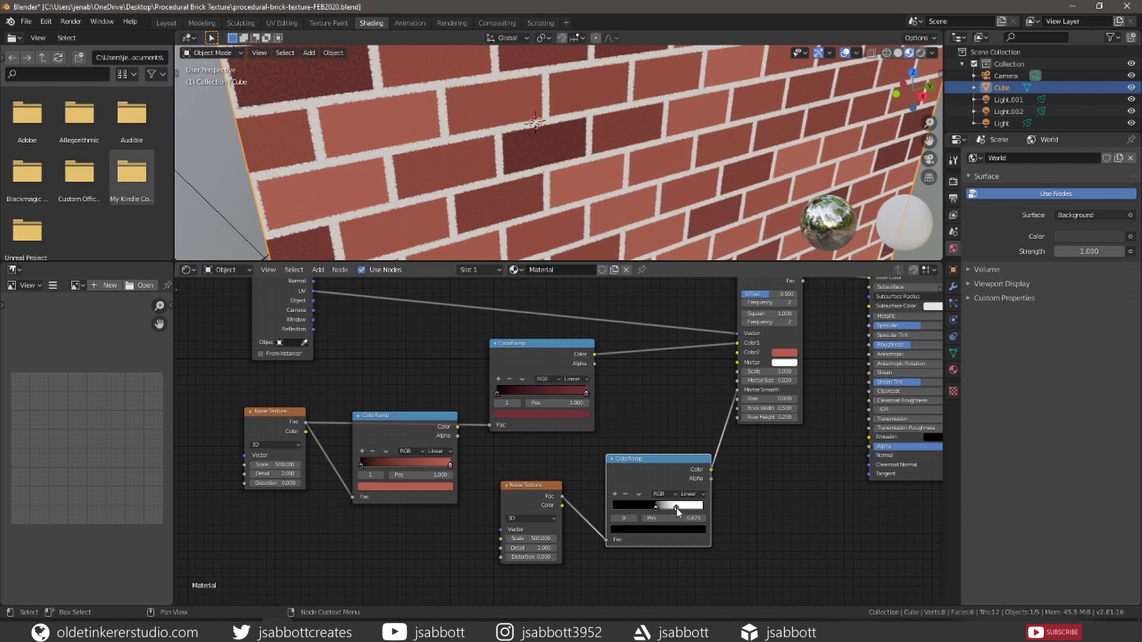
pyautogui.click(676, 508)
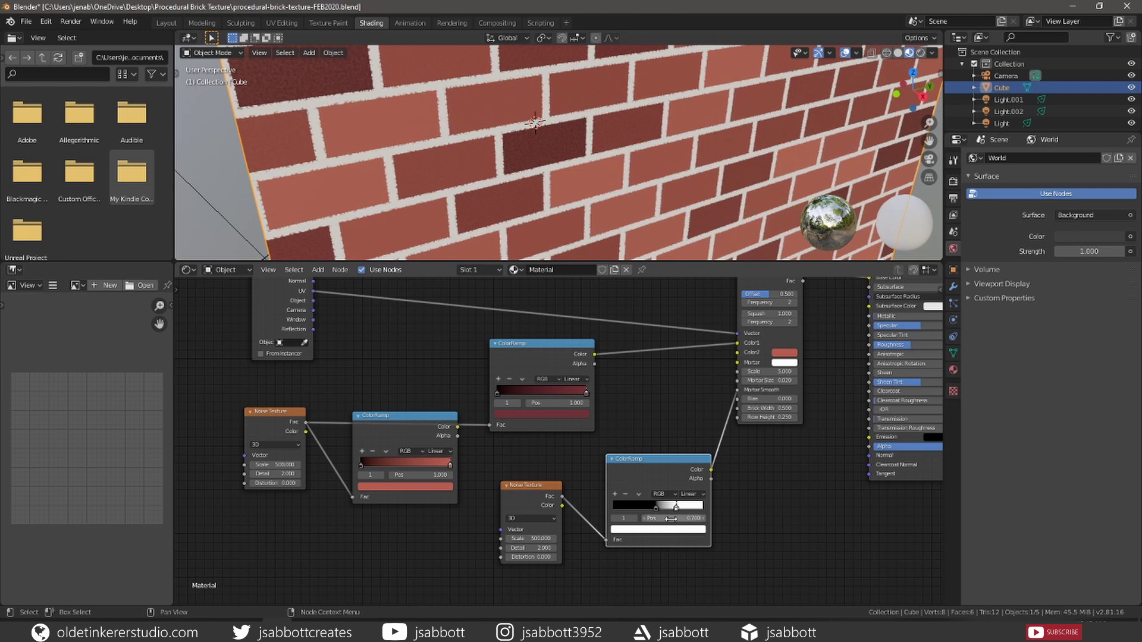
pyautogui.click(670, 519)
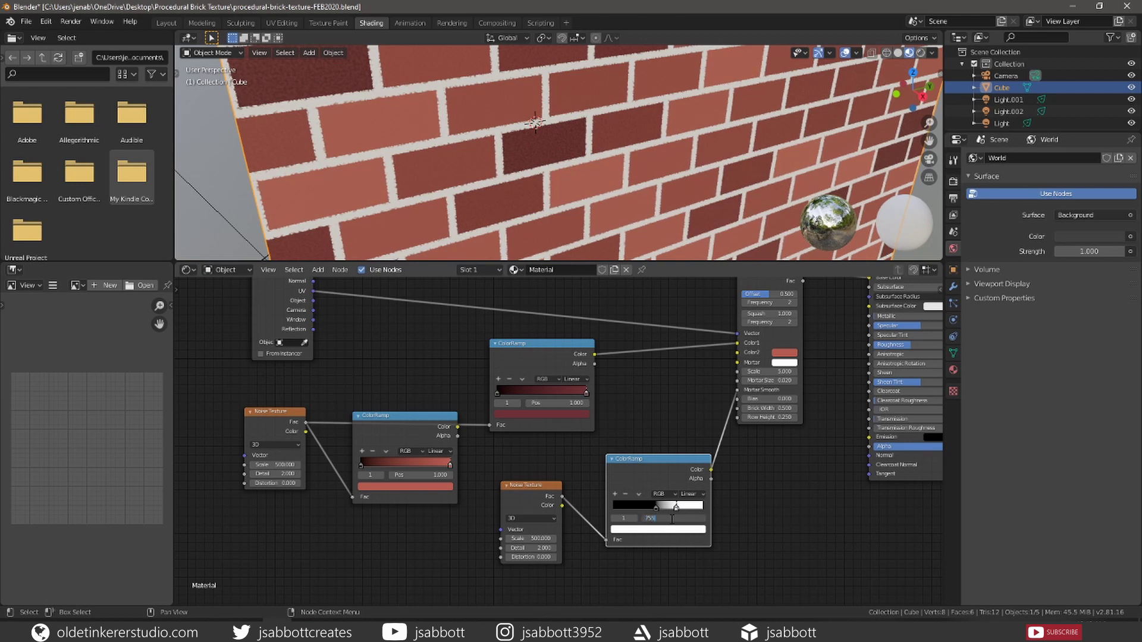
pyautogui.press('Return')
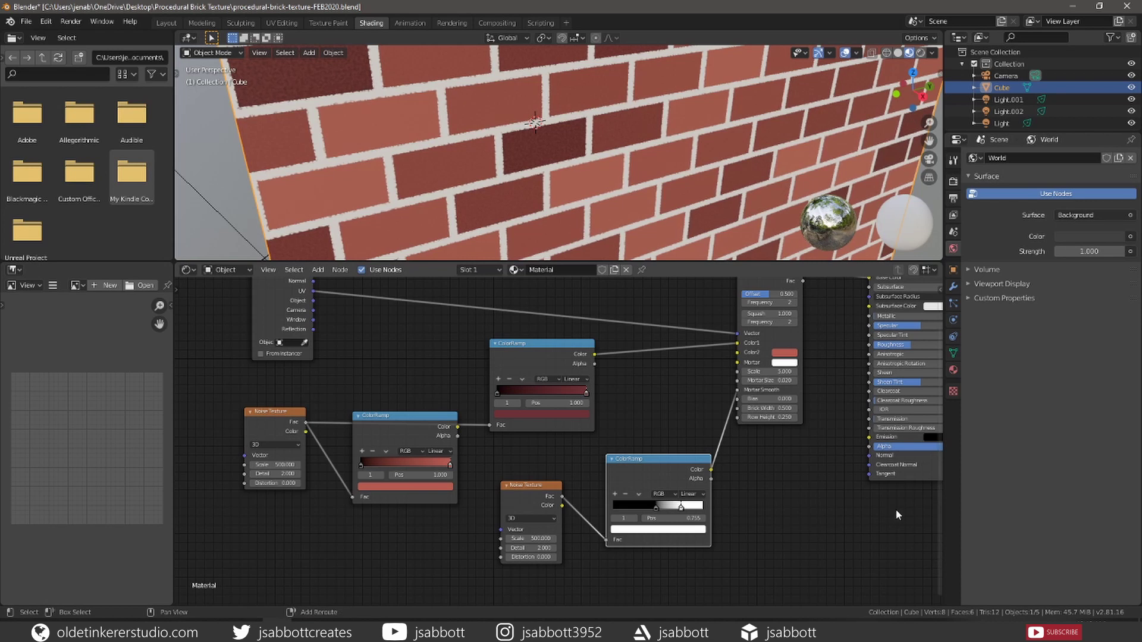
# Add a Displacement node between the Principled BSDF and the Material Output, spacing them apart, and link it to the output's Displacement input
pyautogui.moveTo(895, 508); pyautogui.dragTo(708, 476, button='middle')
pyautogui.scroll(-1, 768, 459)
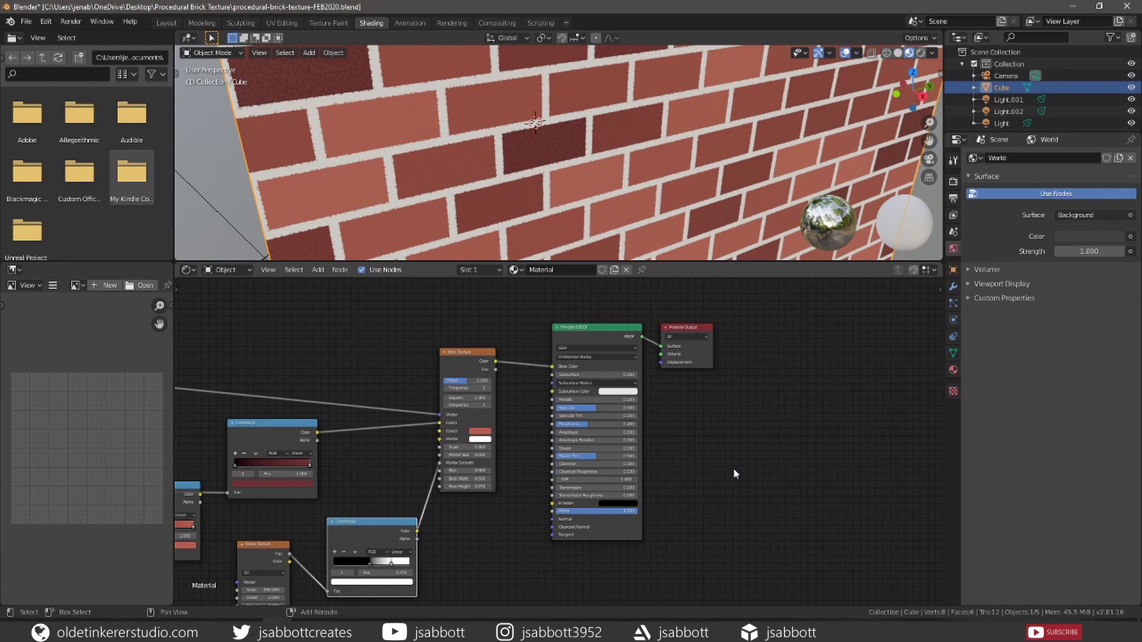
pyautogui.hotkey('shift', 'a')
pyautogui.moveTo(733, 469)
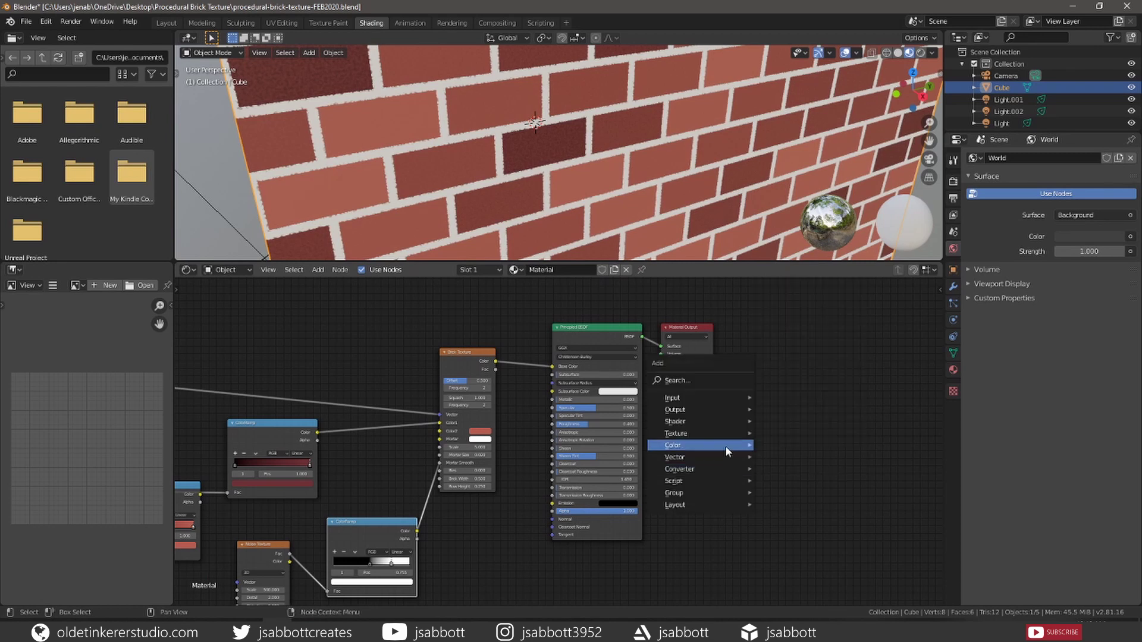
pyautogui.click(792, 469)
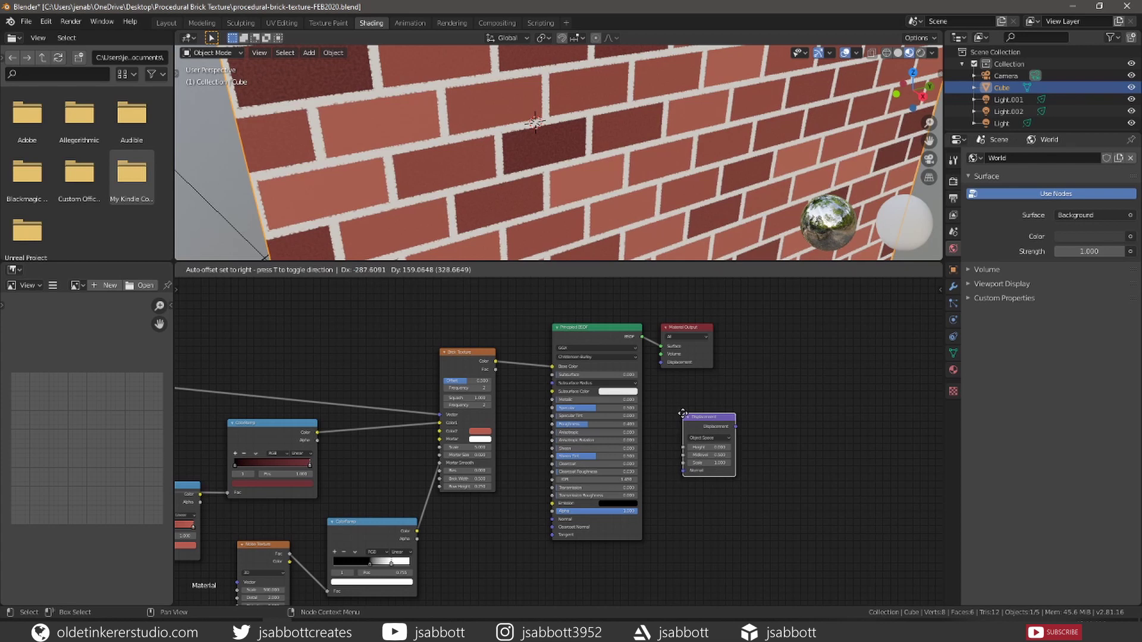
pyautogui.click(683, 413)
pyautogui.moveTo(693, 327); pyautogui.dragTo(860, 321)
pyautogui.moveTo(727, 417); pyautogui.dragTo(794, 376)
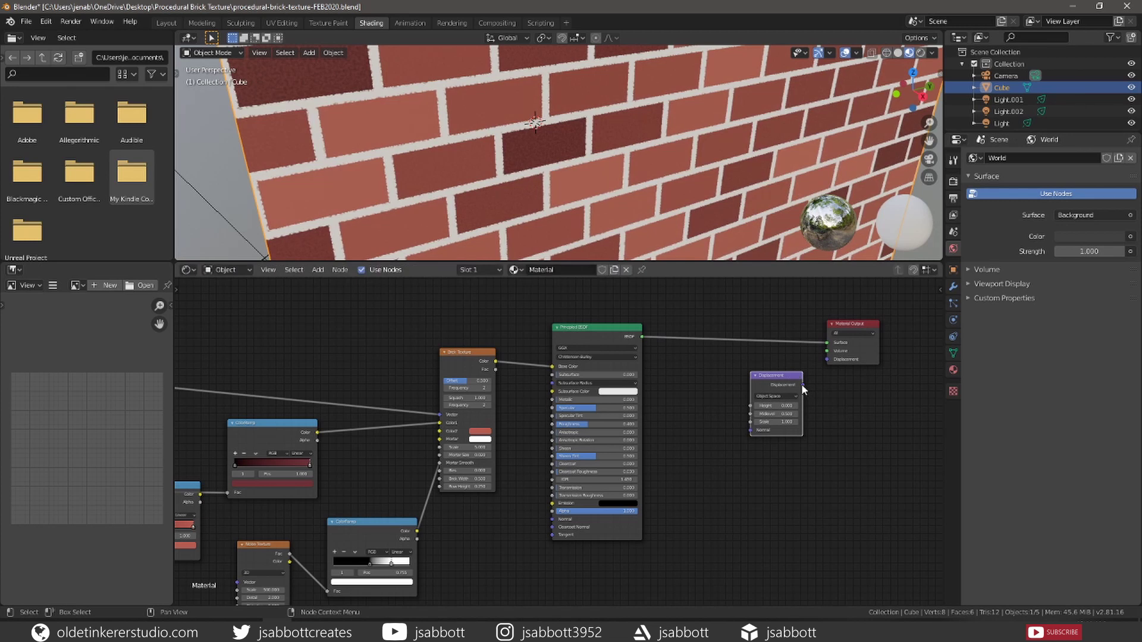
pyautogui.moveTo(802, 385); pyautogui.dragTo(826, 358)
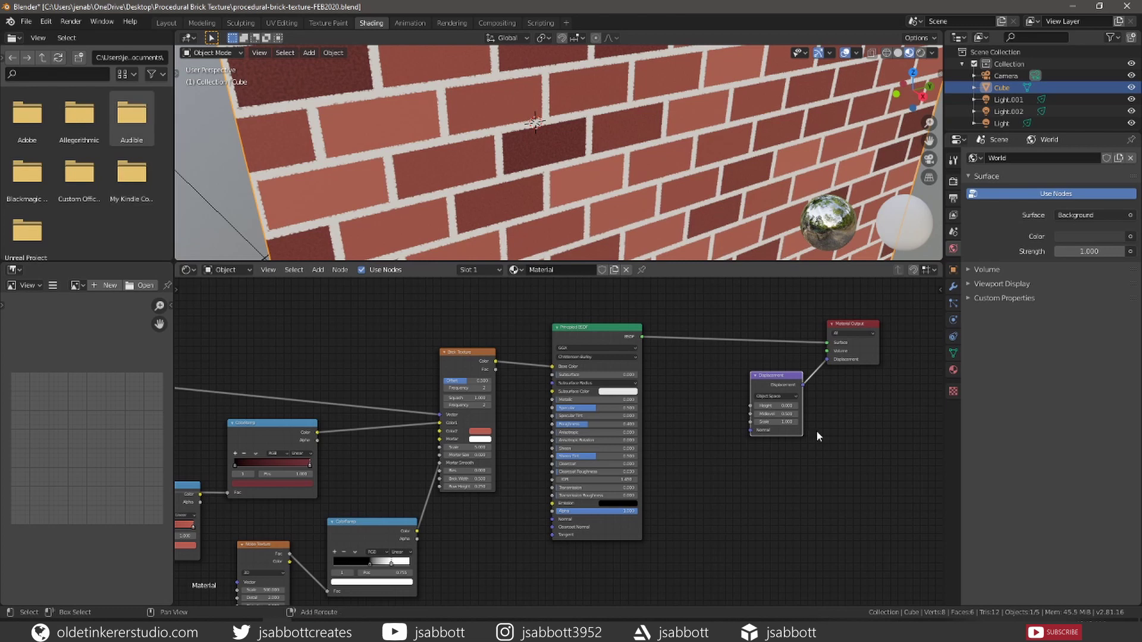
# Add a Normal Map node beside the Principled BSDF and link its Normal output to the Displacement node's Normal input
pyautogui.hotkey('shift', 'a')
pyautogui.moveTo(816, 437)
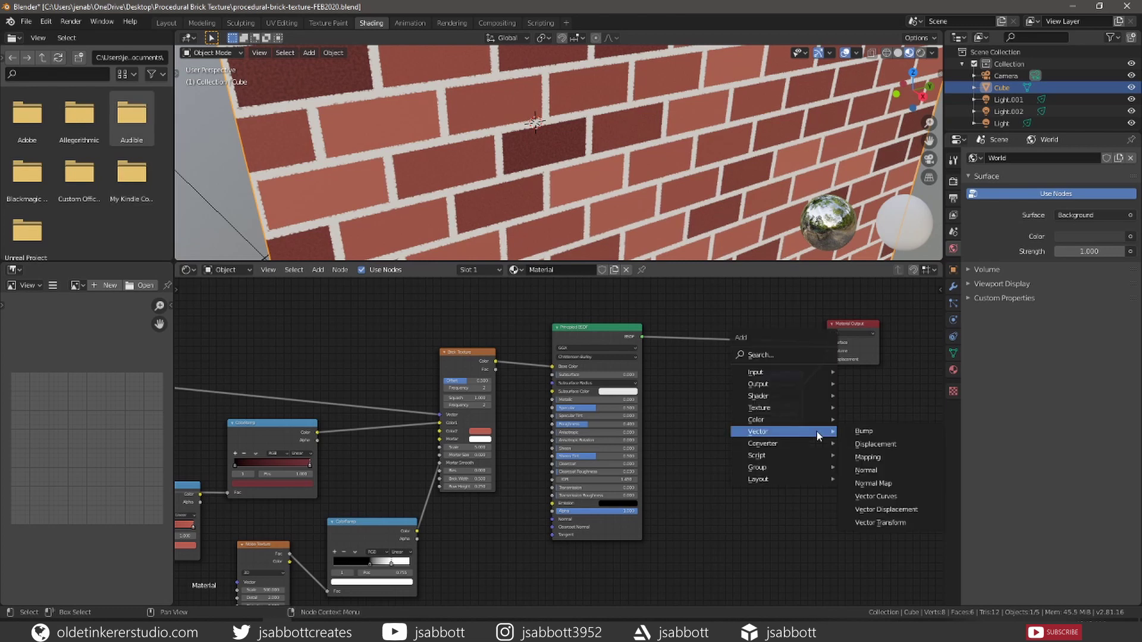
pyautogui.click(887, 487)
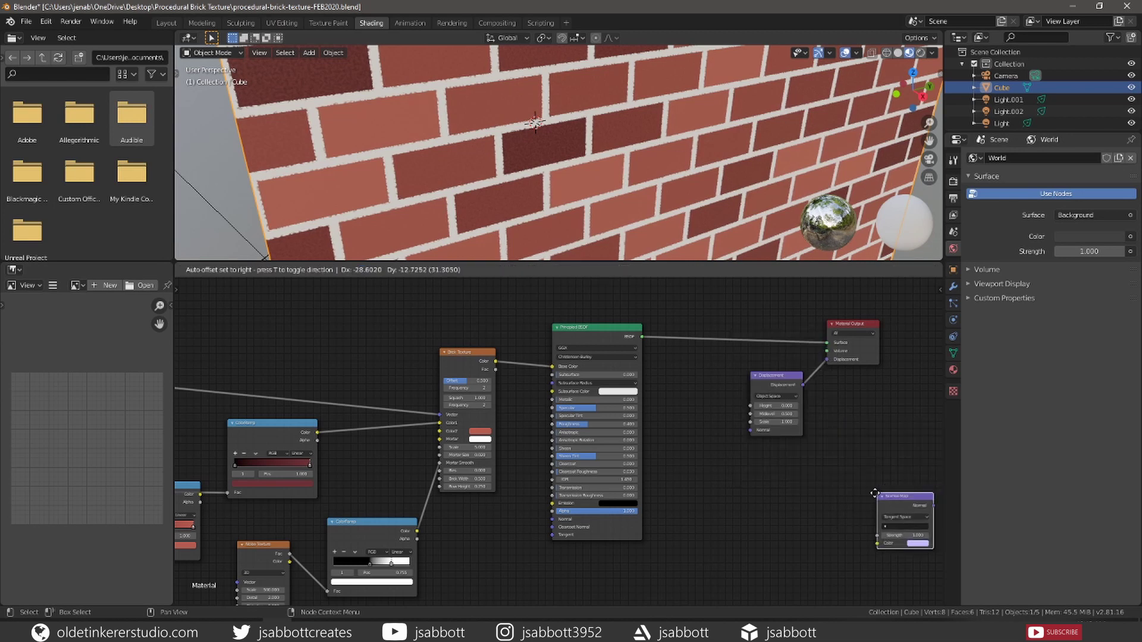
pyautogui.click(668, 461)
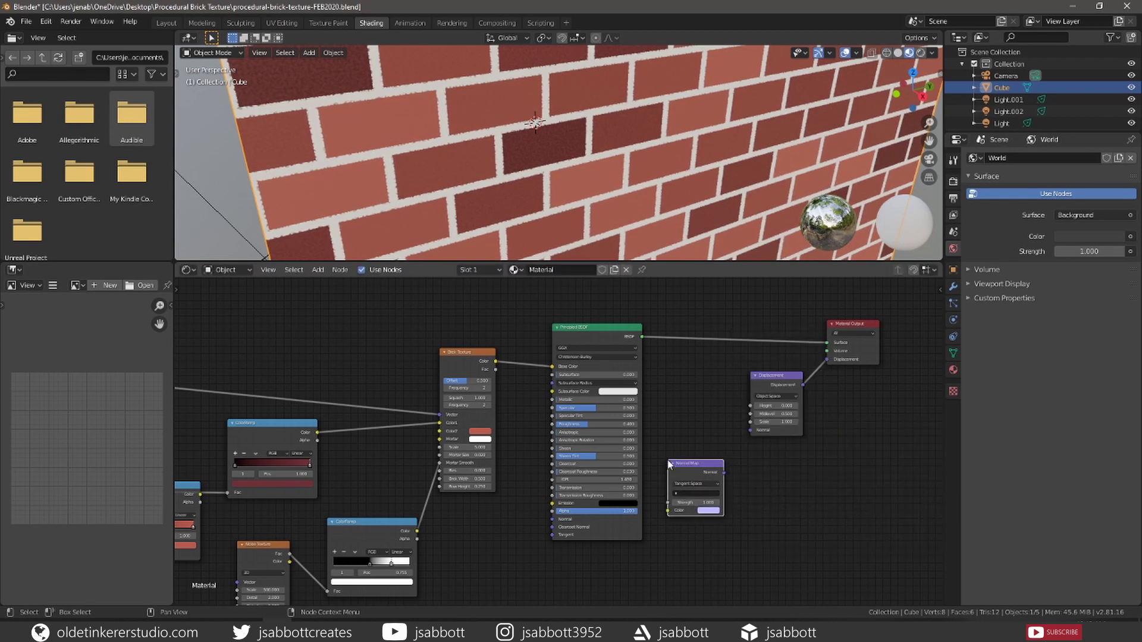
pyautogui.click(725, 472)
pyautogui.moveTo(724, 474); pyautogui.dragTo(750, 430)
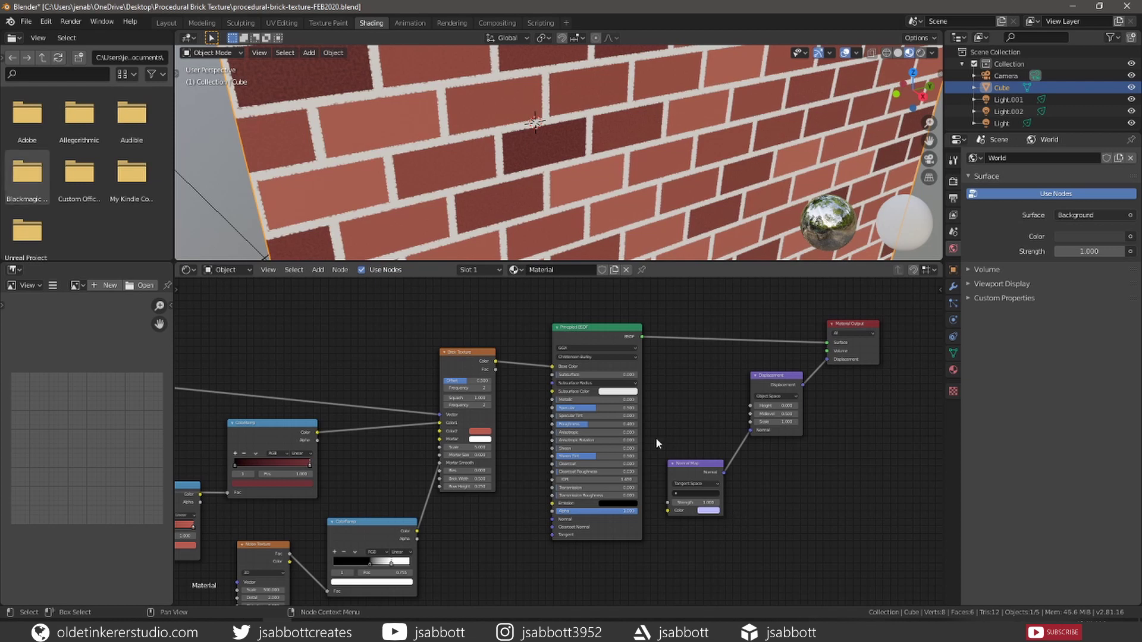
# Link the Brick Texture's Color output to the Normal Map's Color input and set the Normal Map's Strength to 0.300
pyautogui.click(495, 366)
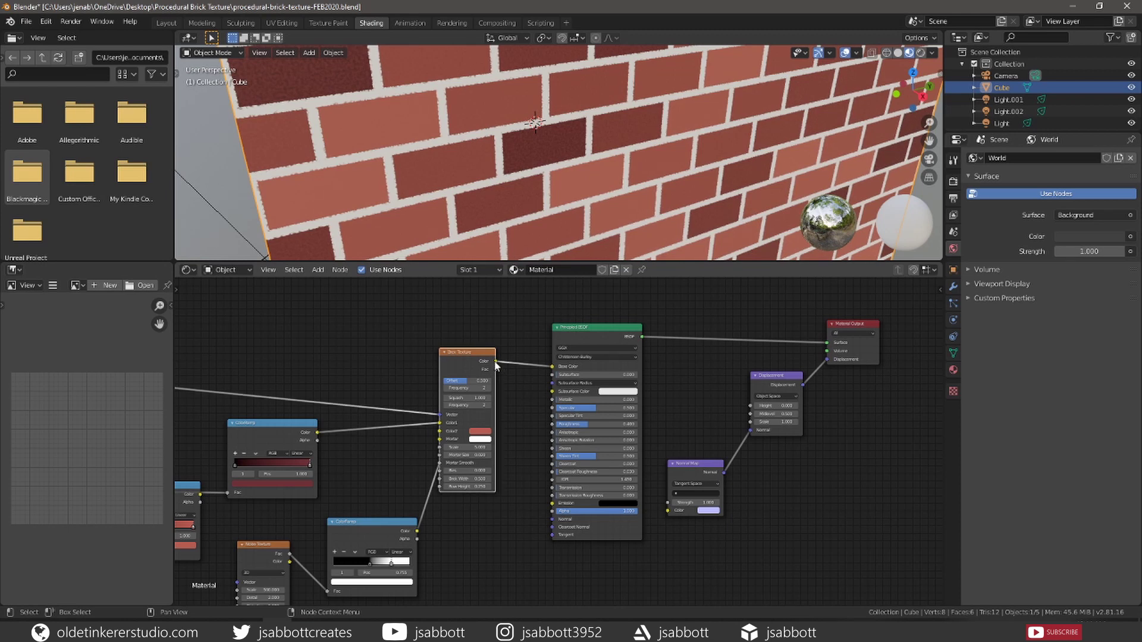
pyautogui.moveTo(495, 364); pyautogui.dragTo(666, 510)
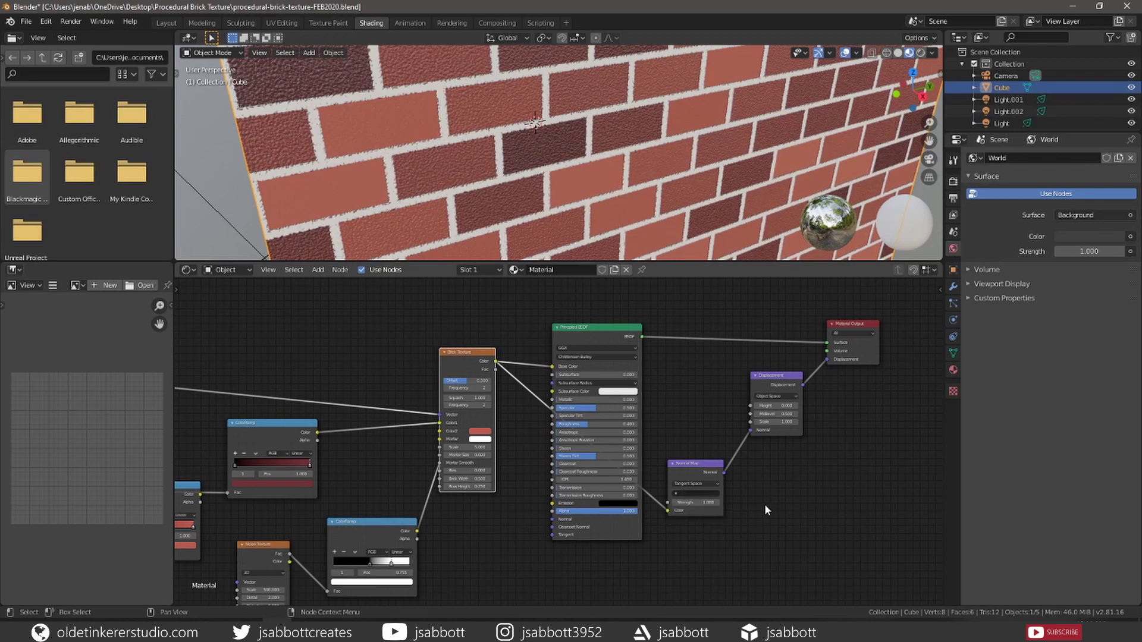
pyautogui.doubleClick(696, 503)
pyautogui.press('Return')
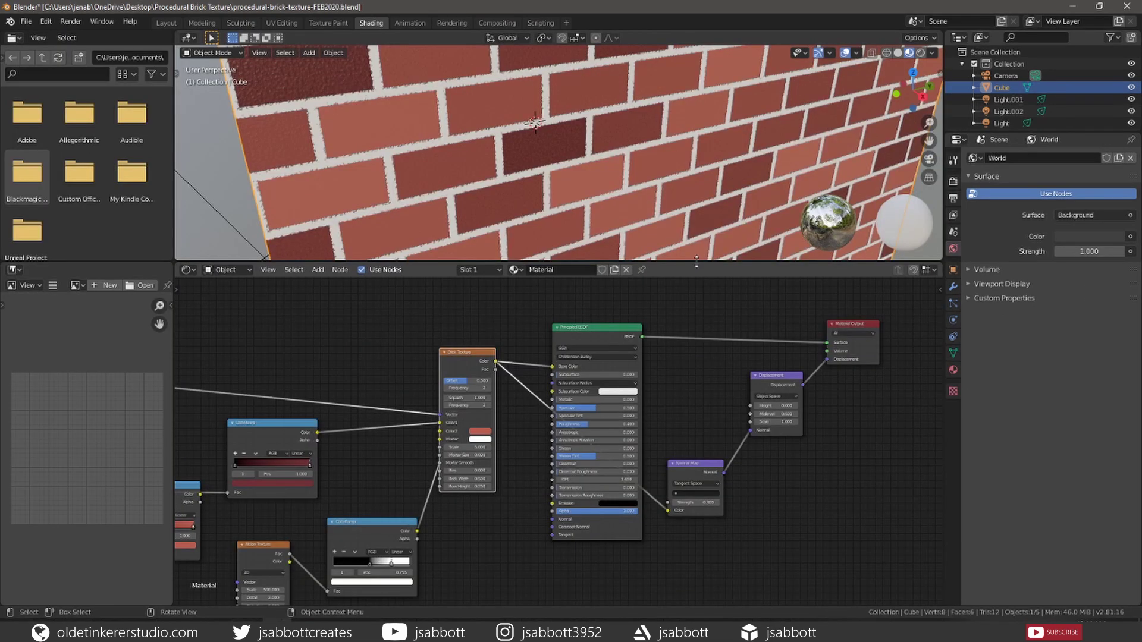
# Enlarge the 3D viewport above the node editor and examine the brick relief across the cube from farther away
pyautogui.moveTo(697, 268); pyautogui.dragTo(712, 373)
pyautogui.click(586, 217)
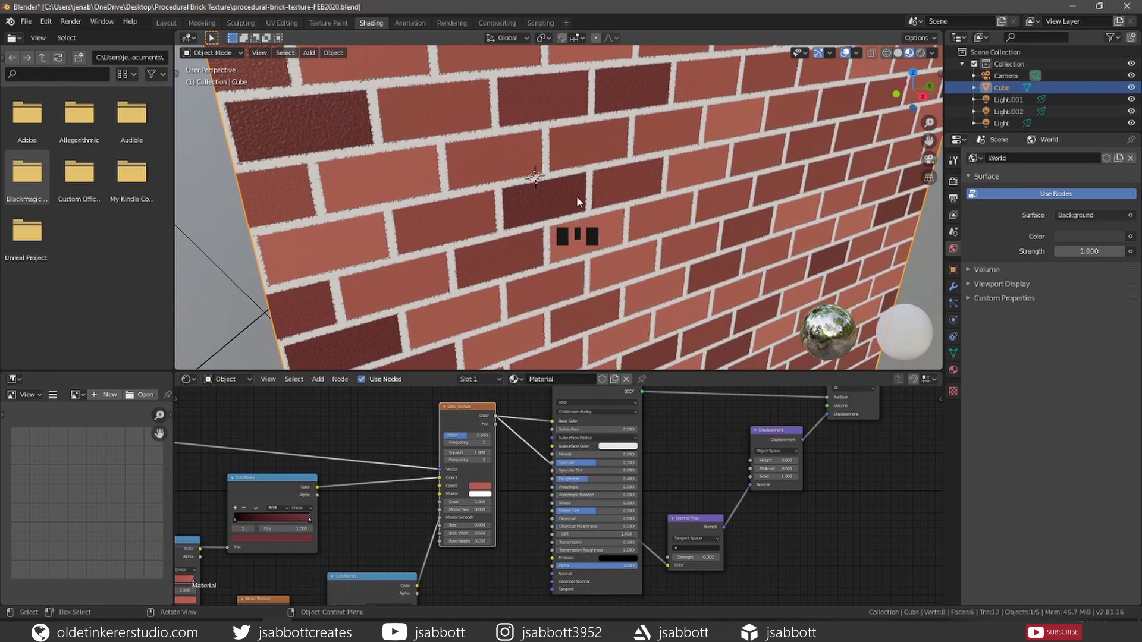
pyautogui.scroll(-2, 577, 195)
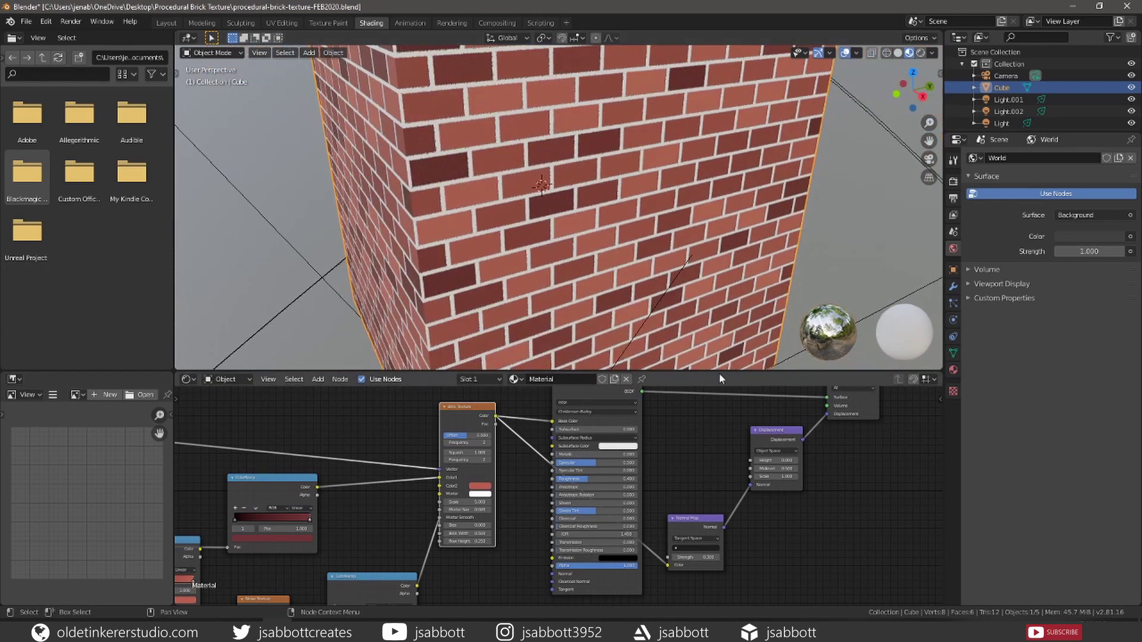